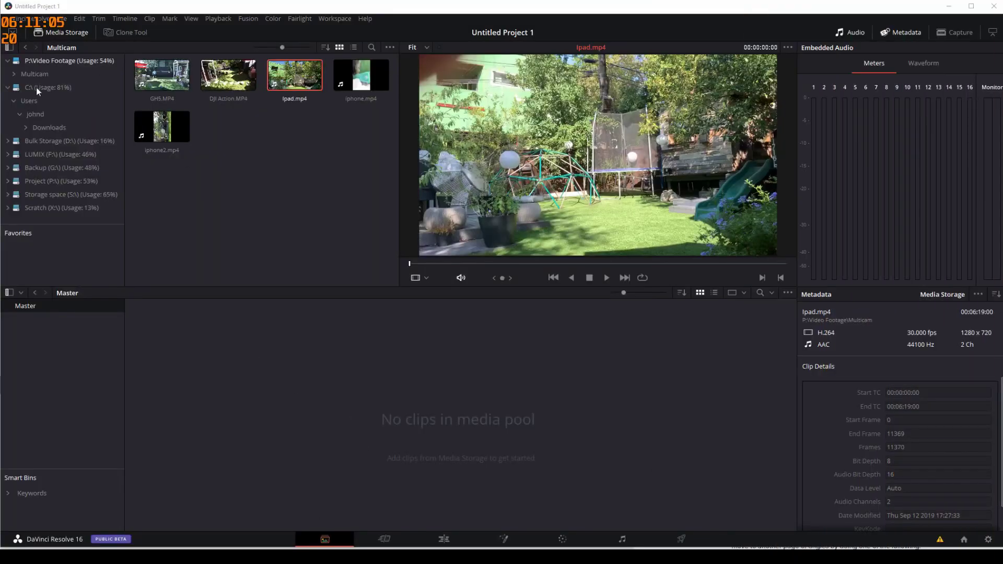
Step: Expand the Project drive to the Video Footage > Multicam folder and select the four camera clips
left_click(8, 181)
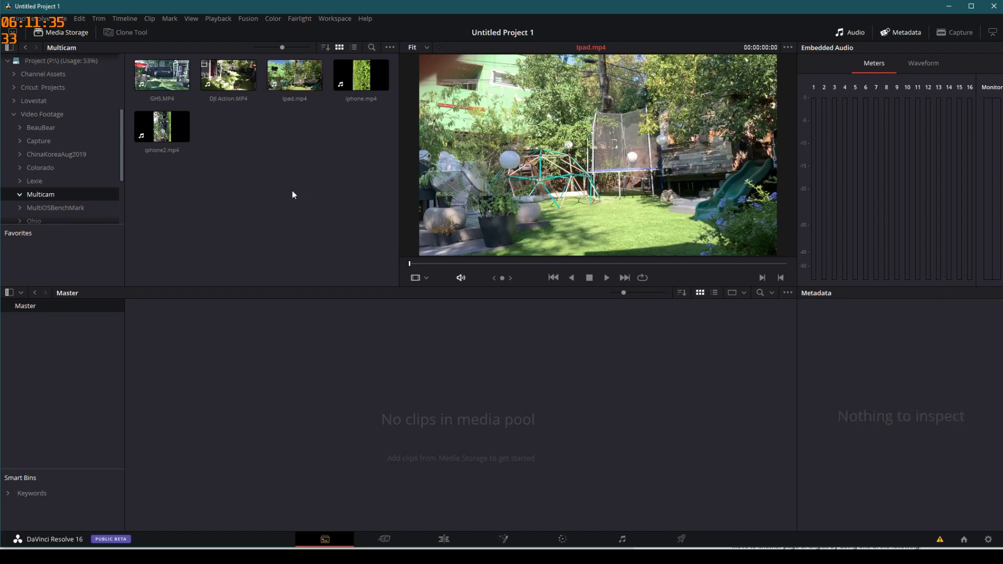
left_click_drag(293, 190, 145, 70)
Step: Add the GH5, DJI Action, Ipad and iphone2 clips to the Media Pool and select all four there
right_click(156, 75)
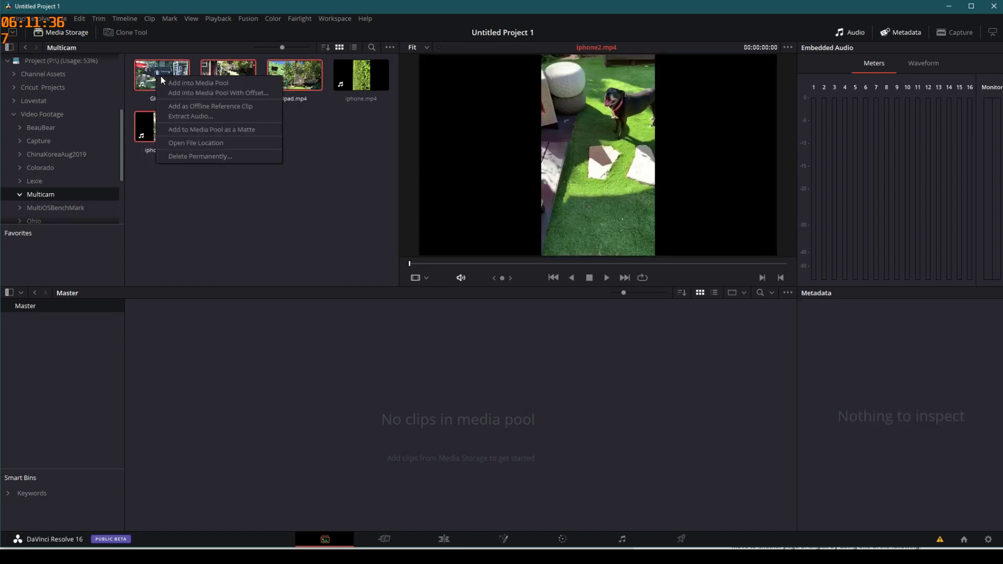
left_click(178, 82)
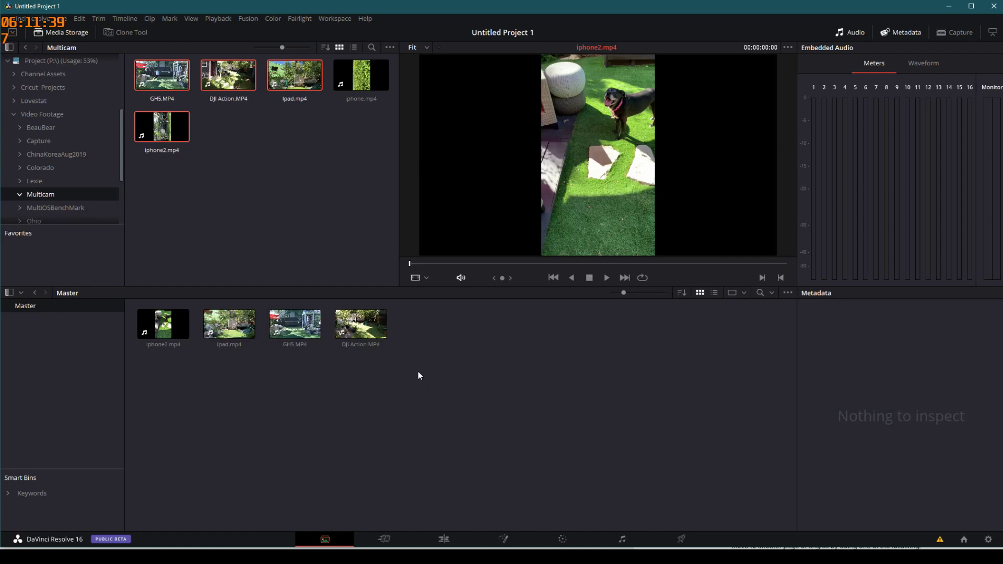
left_click_drag(382, 362, 108, 305)
left_click(369, 406)
left_click_drag(452, 413, 132, 294)
right_click(220, 326)
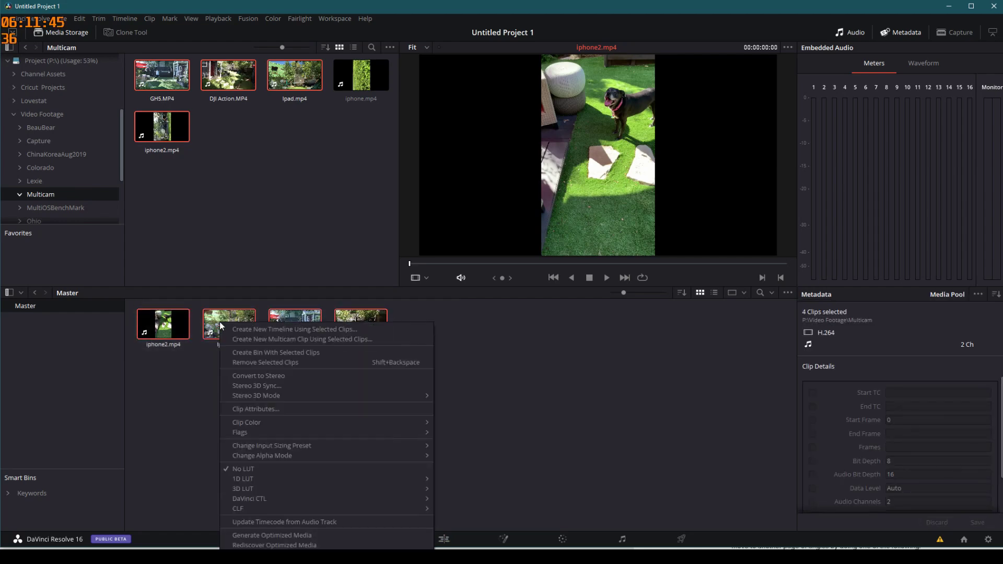
Step: Start a new multicam clip named Multicam at 30 fps and review the Angle Sync choices
left_click(246, 341)
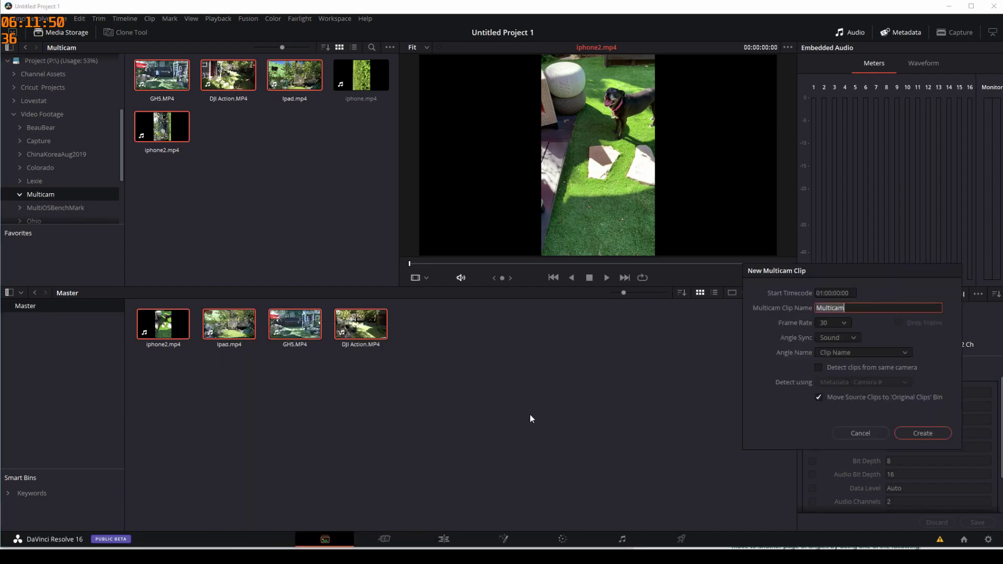
left_click_drag(890, 267, 397, 186)
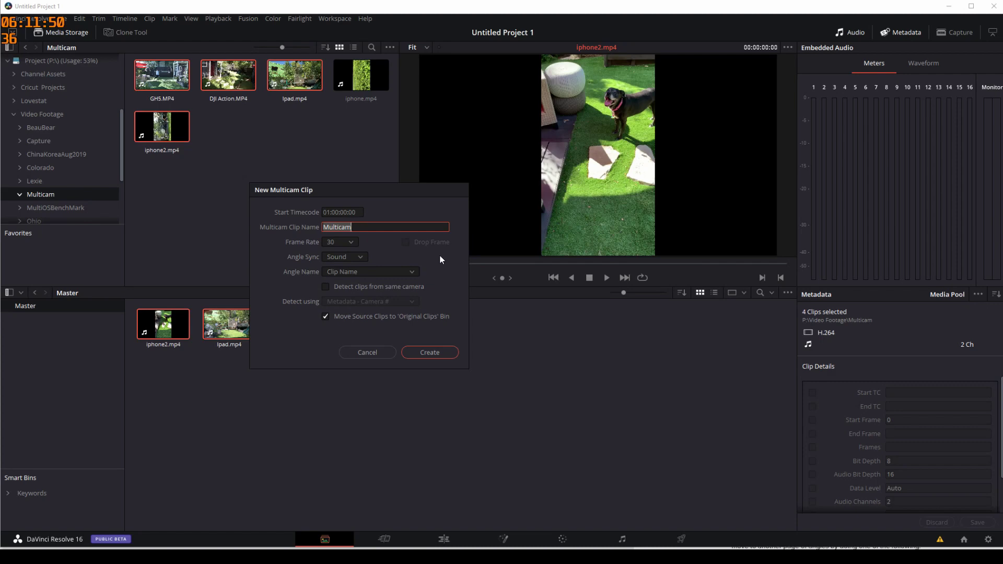
left_click(361, 256)
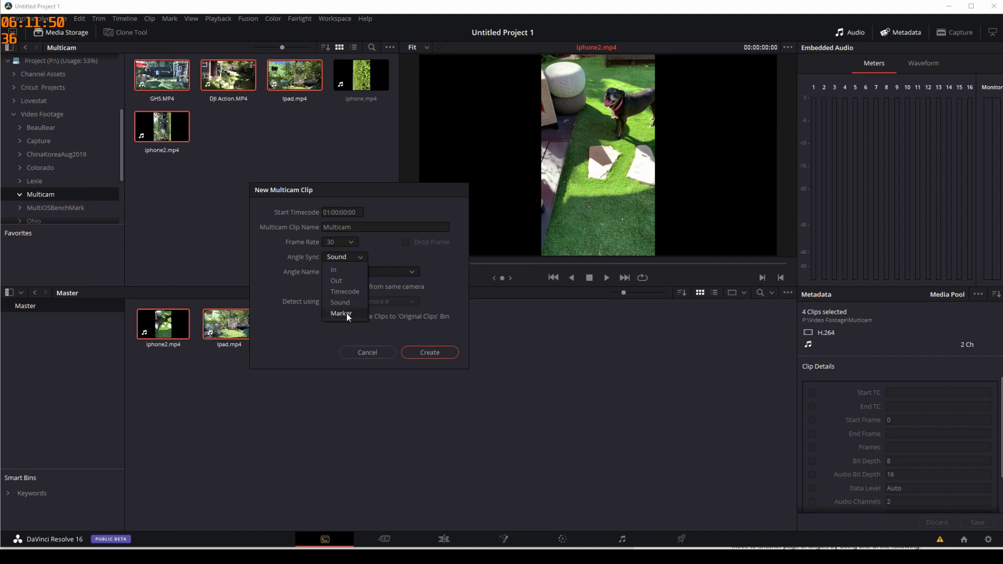
Step: Create the Multicam clip with Angle Sync set to Sound and angles named by Clip Name
left_click(298, 341)
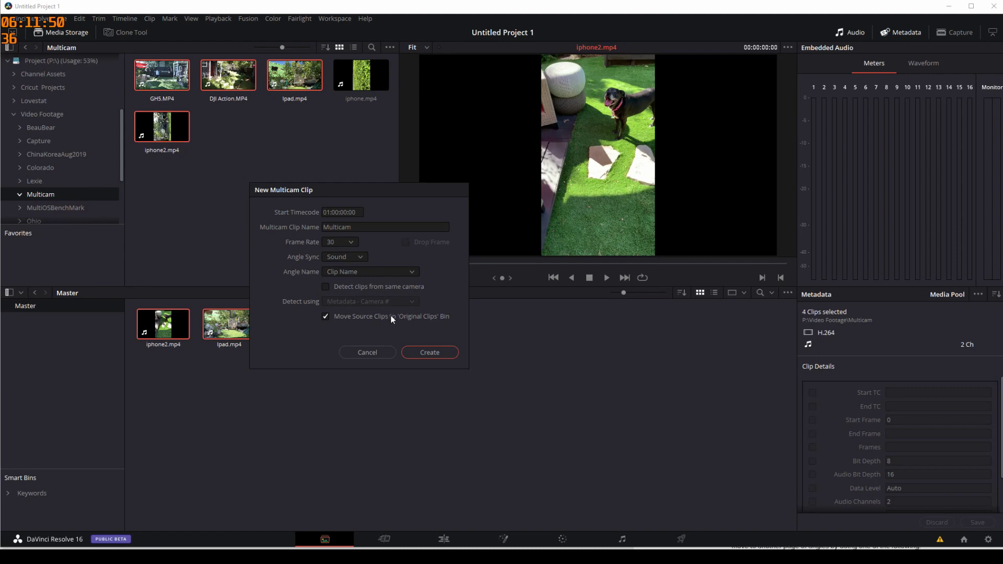
left_click(342, 274)
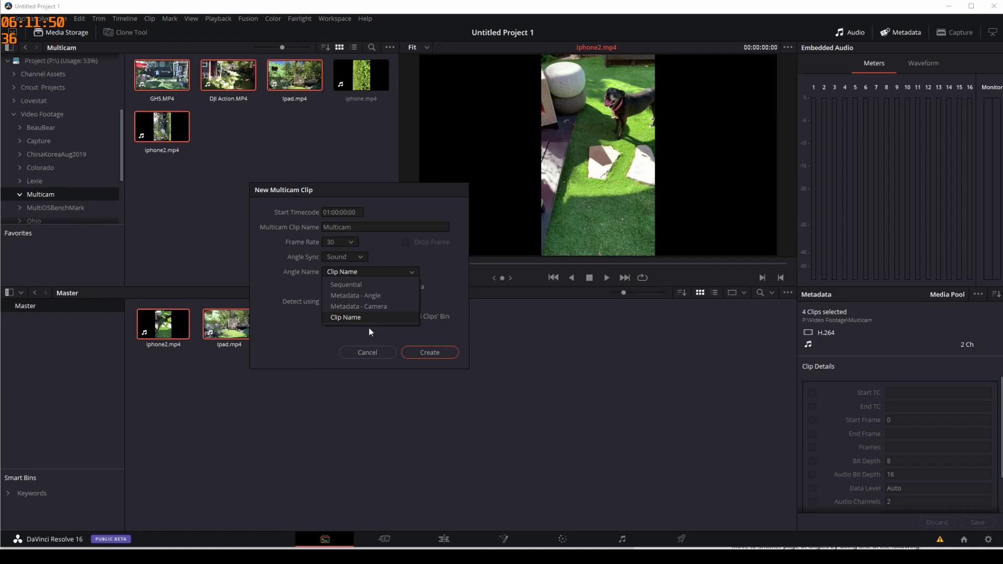
left_click(346, 317)
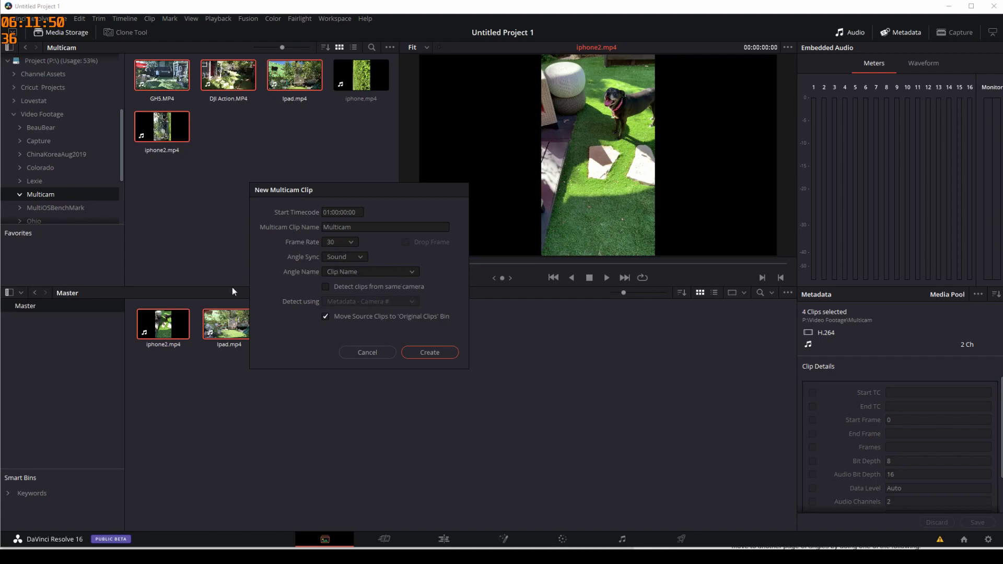
left_click(377, 271)
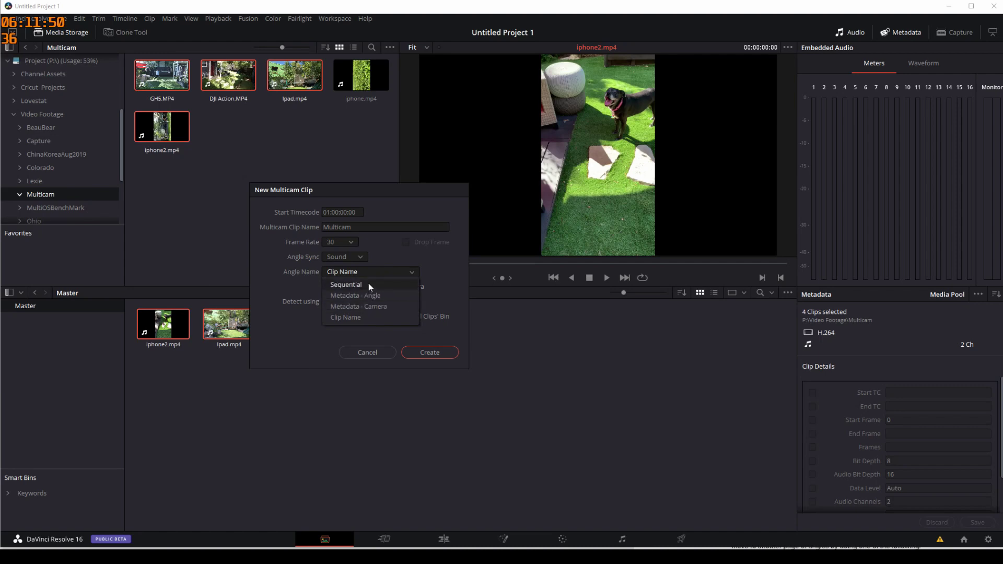
left_click(356, 318)
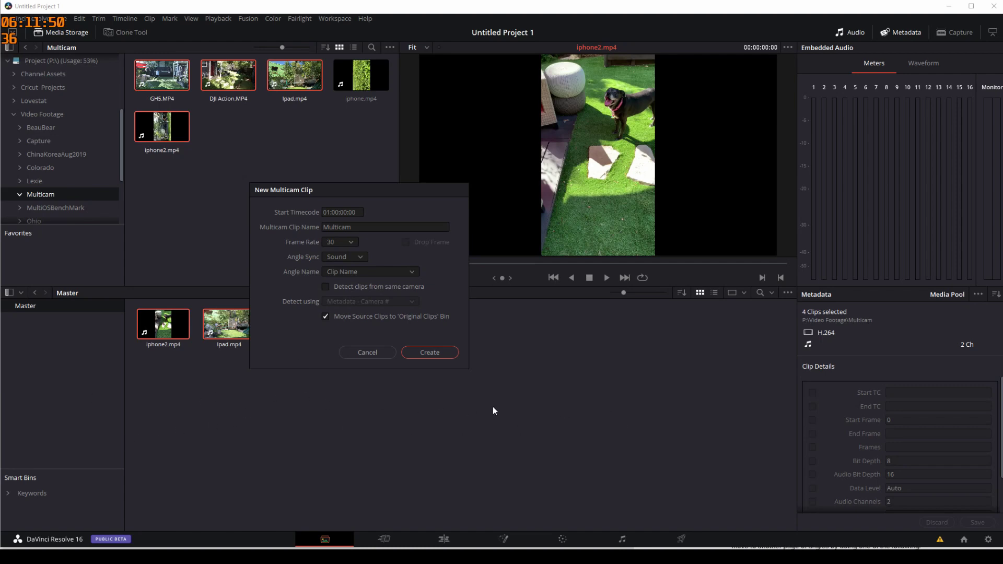
left_click(430, 353)
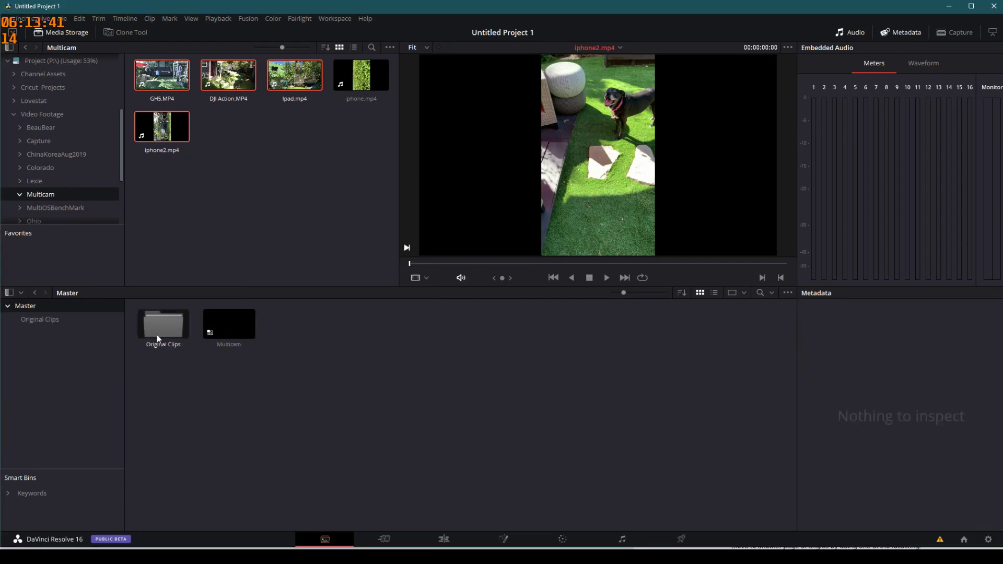
Step: Drag the Multicam clip from the Media Pool onto Timeline 1 on the Edit page
left_click(235, 320)
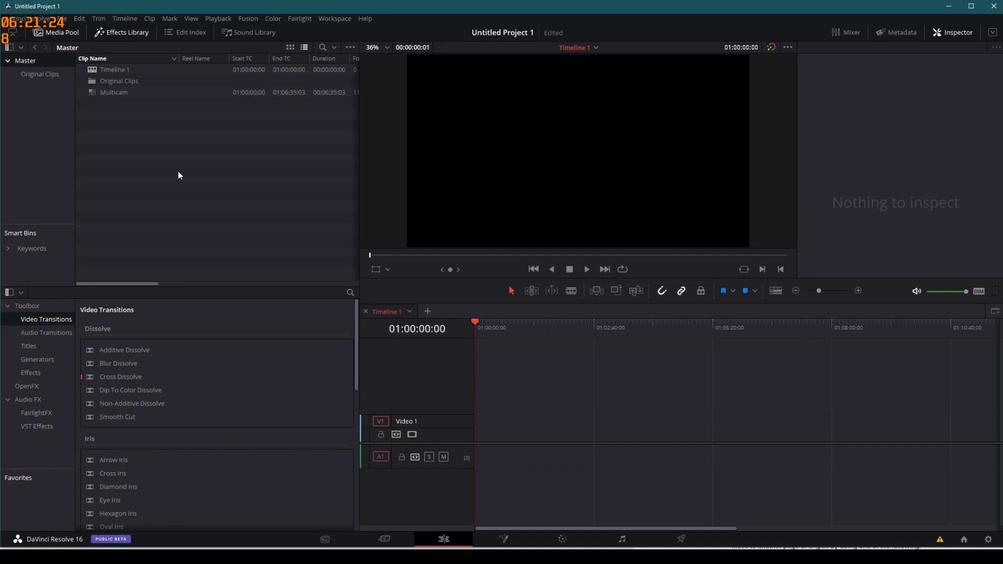
left_click(113, 93)
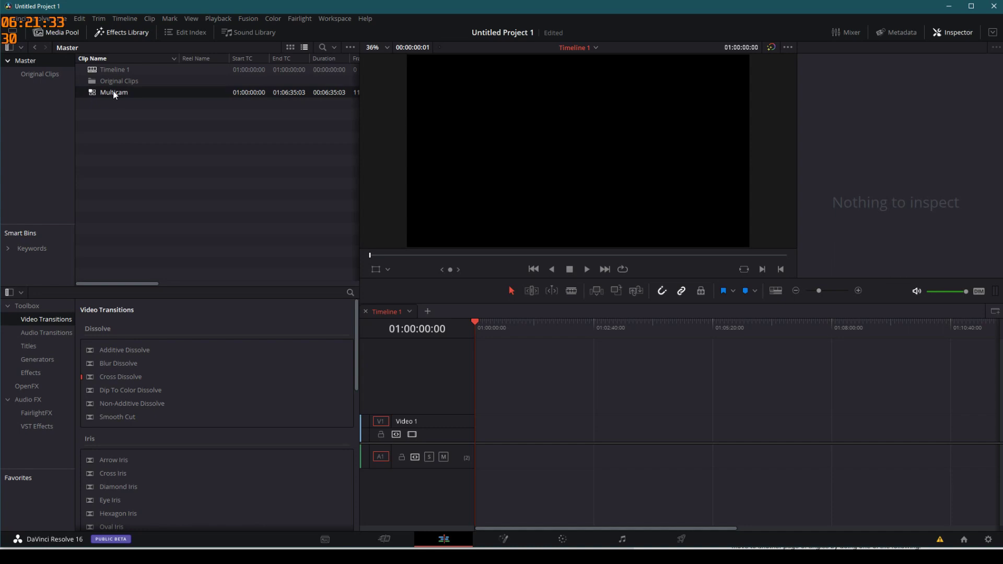
left_click_drag(114, 93, 475, 421)
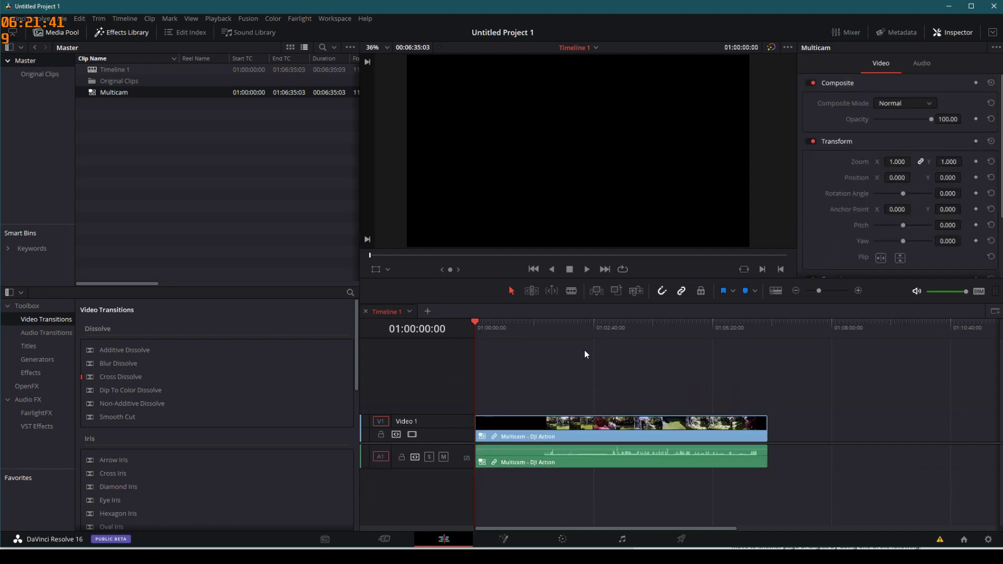
Step: Open the Multicam clip in its own stacked timeline and return the playhead to the start
left_click(776, 291)
right_click(117, 91)
left_click(133, 111)
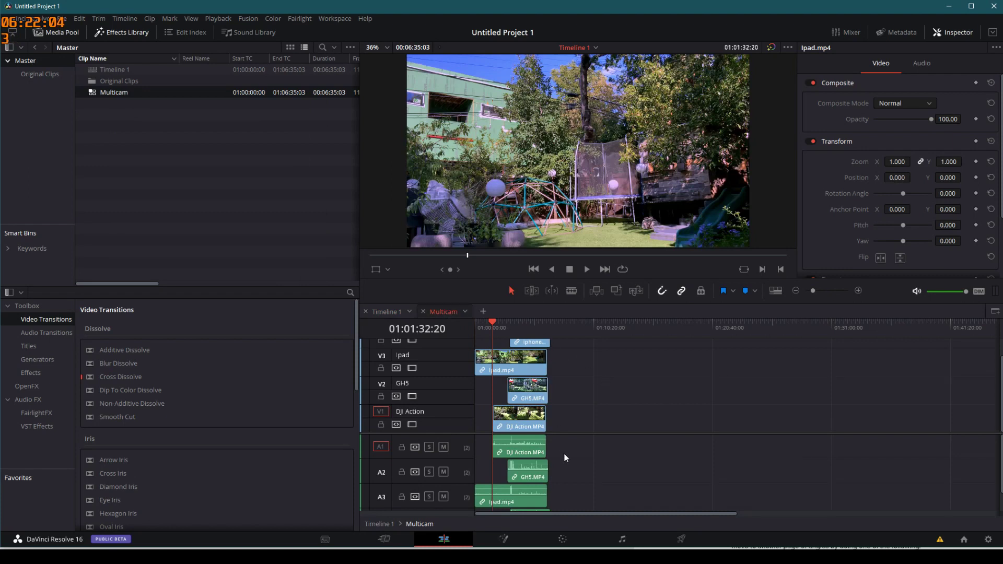
left_click_drag(494, 320, 475, 320)
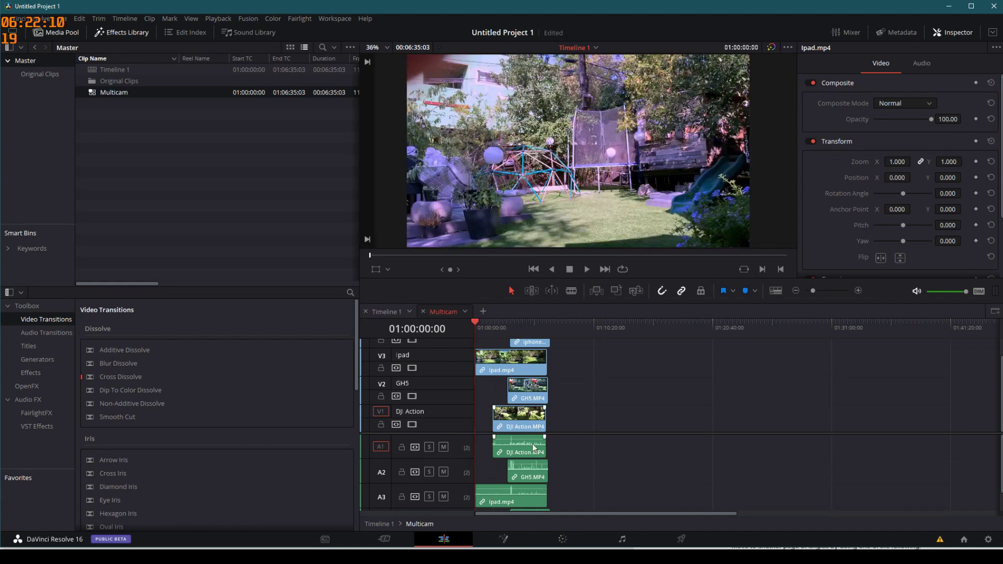
left_click(564, 540)
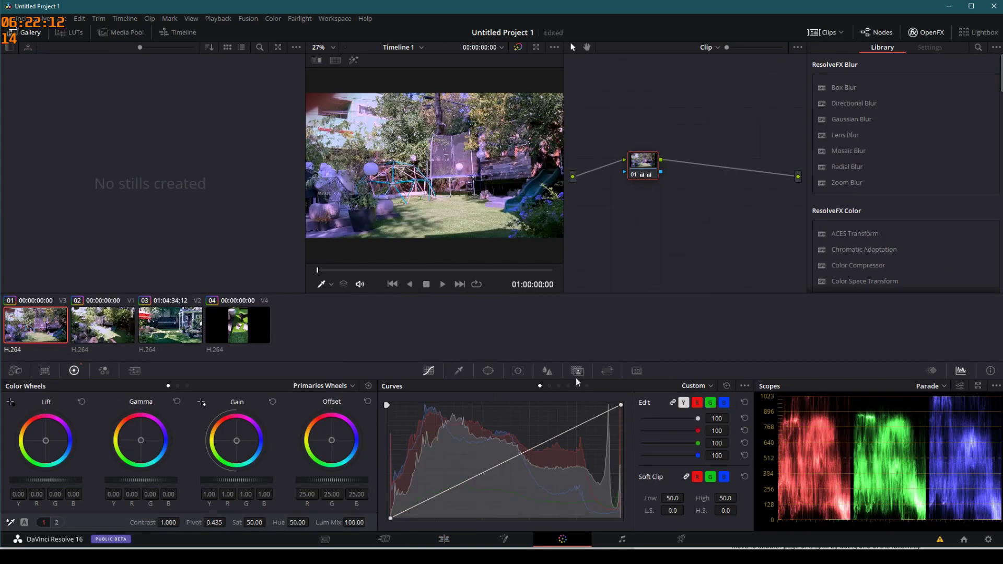
left_click(102, 325)
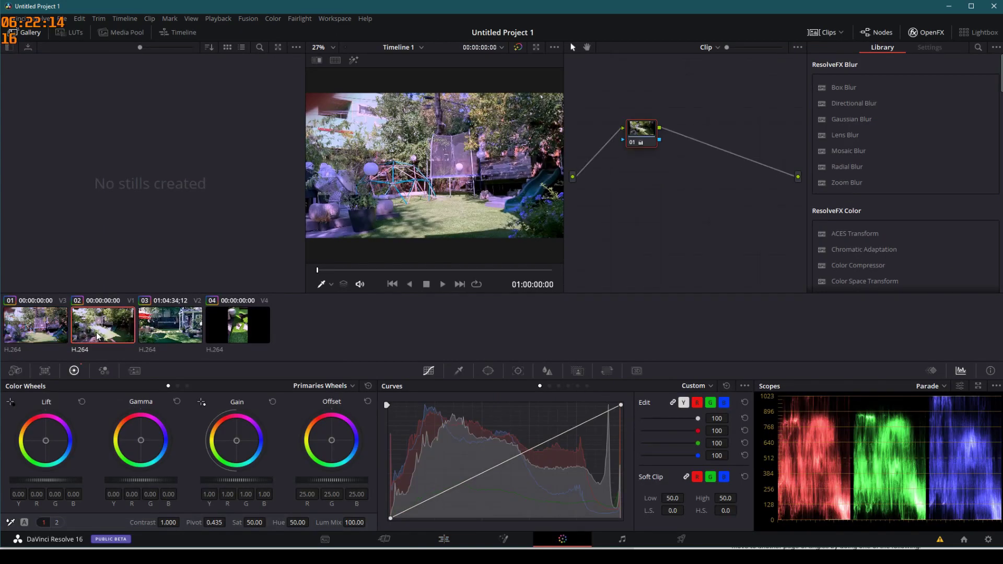
left_click(167, 329)
left_click(237, 324)
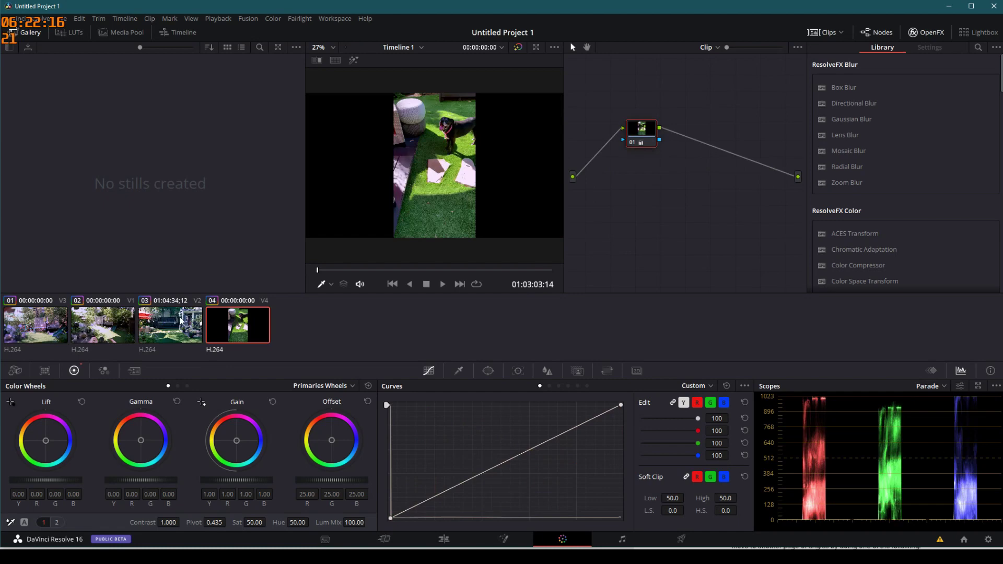
left_click(104, 328)
left_click(28, 328)
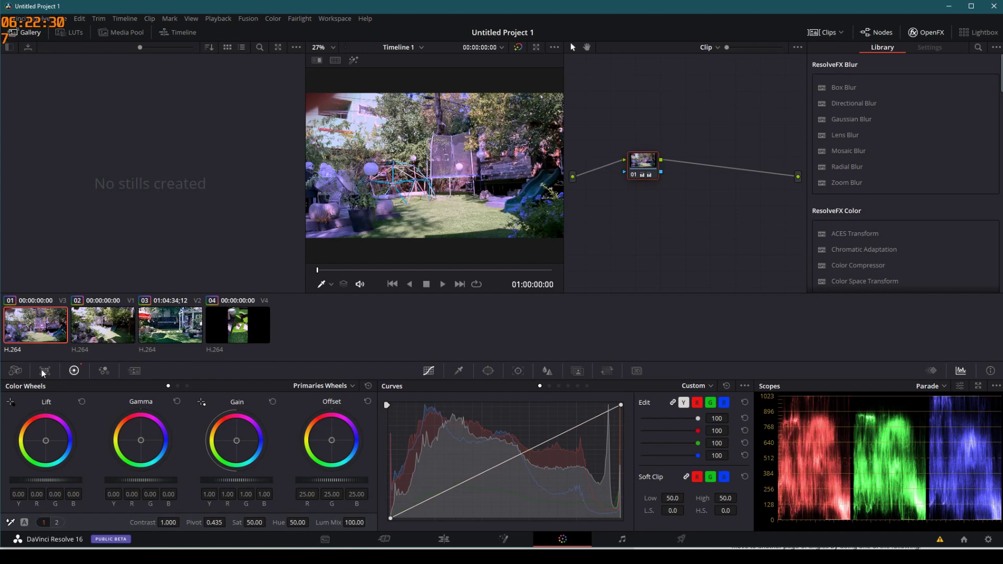
middle_click(113, 341)
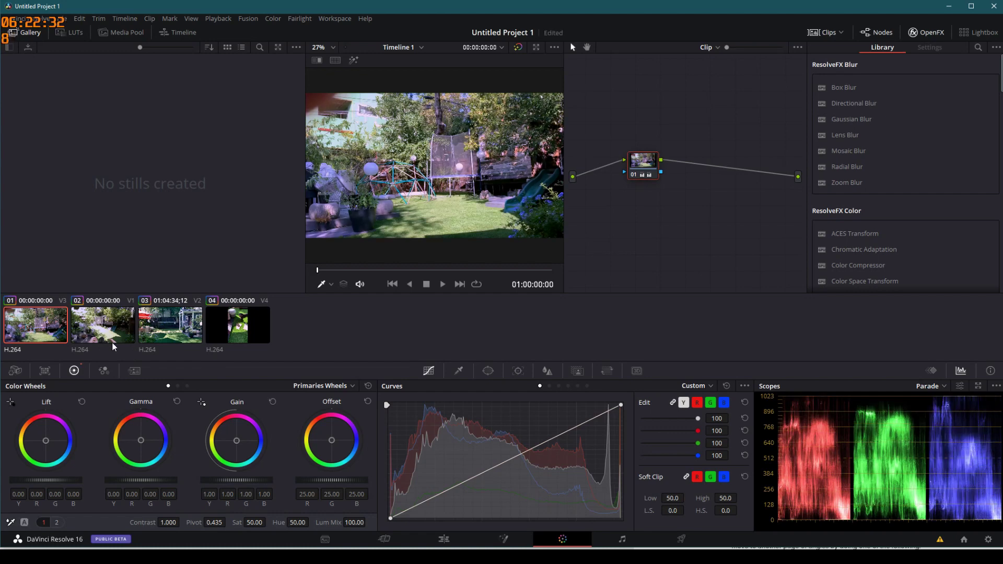
left_click(118, 320)
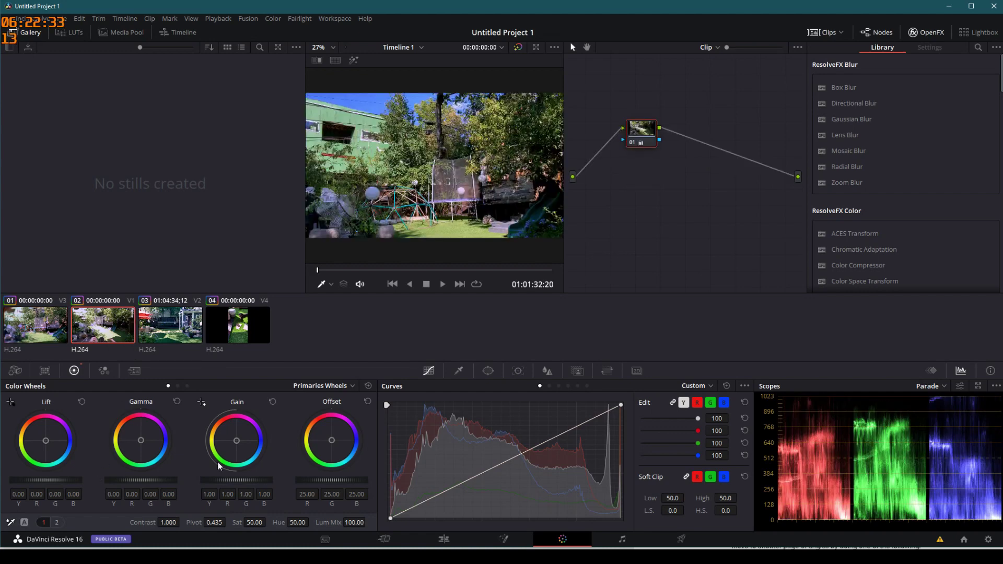
Step: Disable the V3 Ipad video track in the multicam timeline on the Edit page
left_click(444, 539)
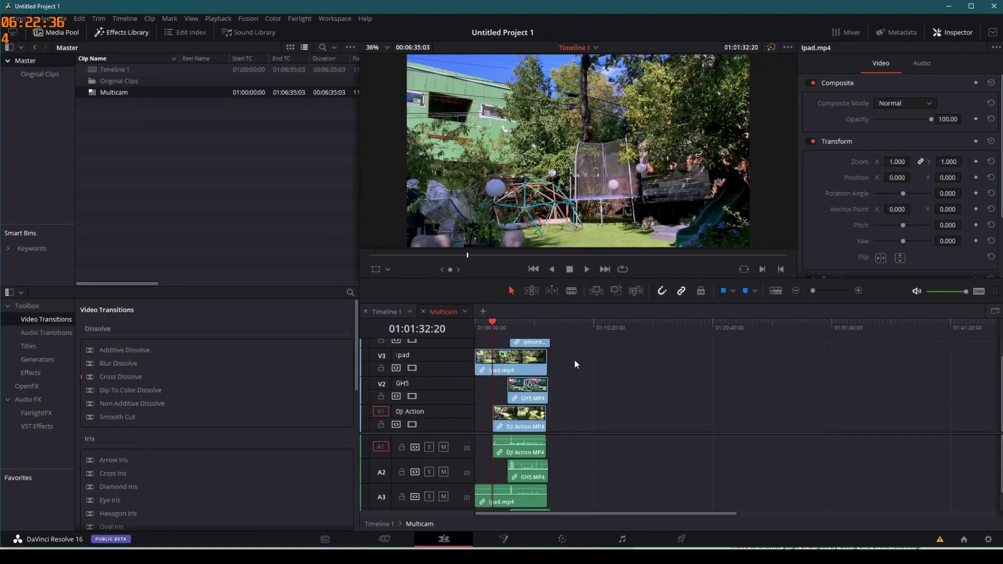
left_click(489, 363)
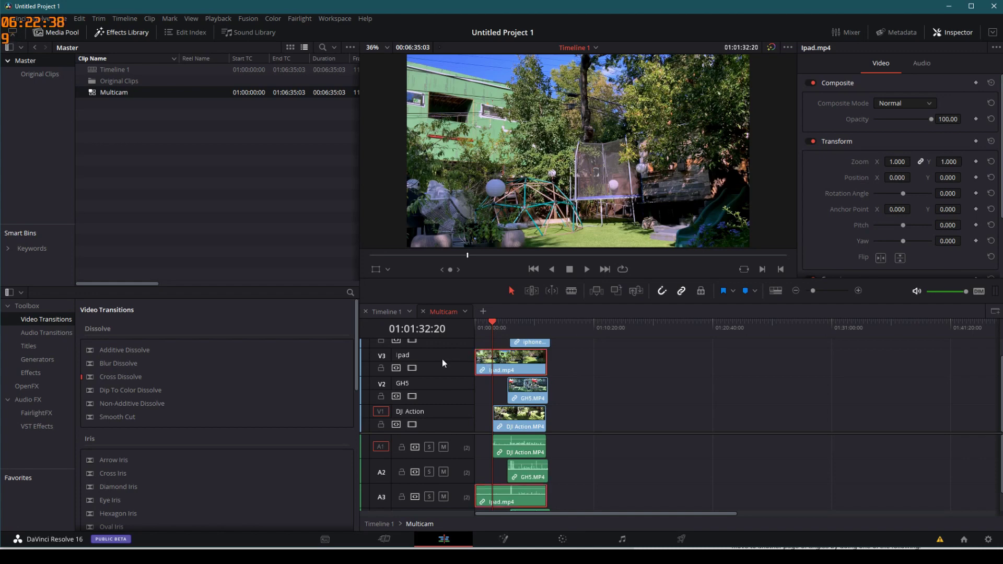
left_click(412, 367)
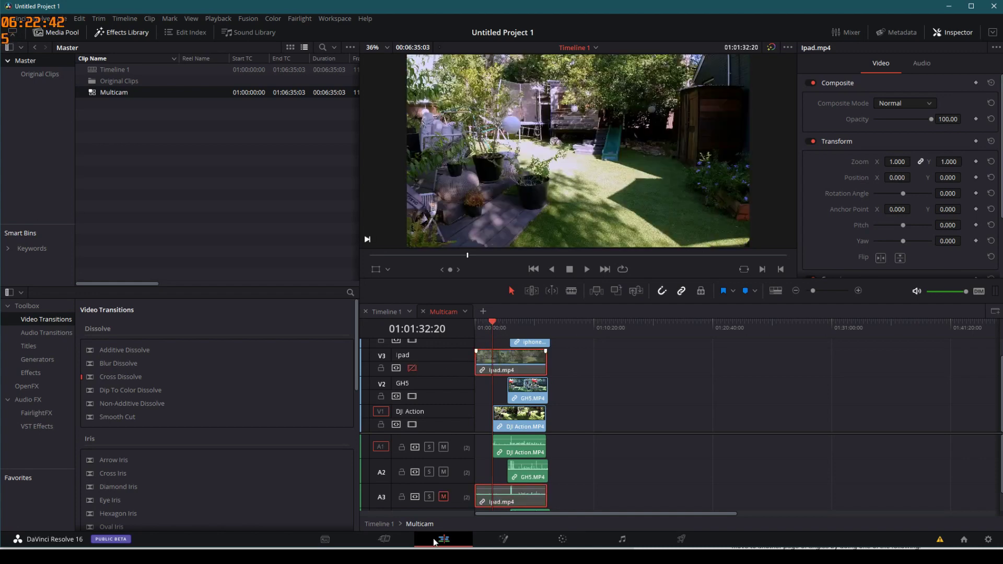
left_click(503, 538)
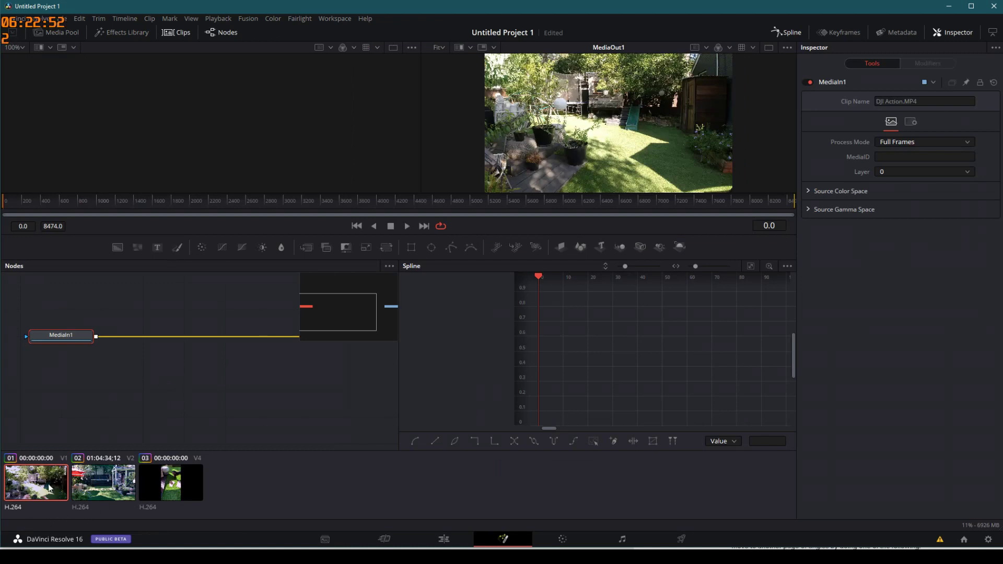
Step: Review clips 02 and 03 on the Color page, scrubbing about 26 seconds into the third
left_click(562, 540)
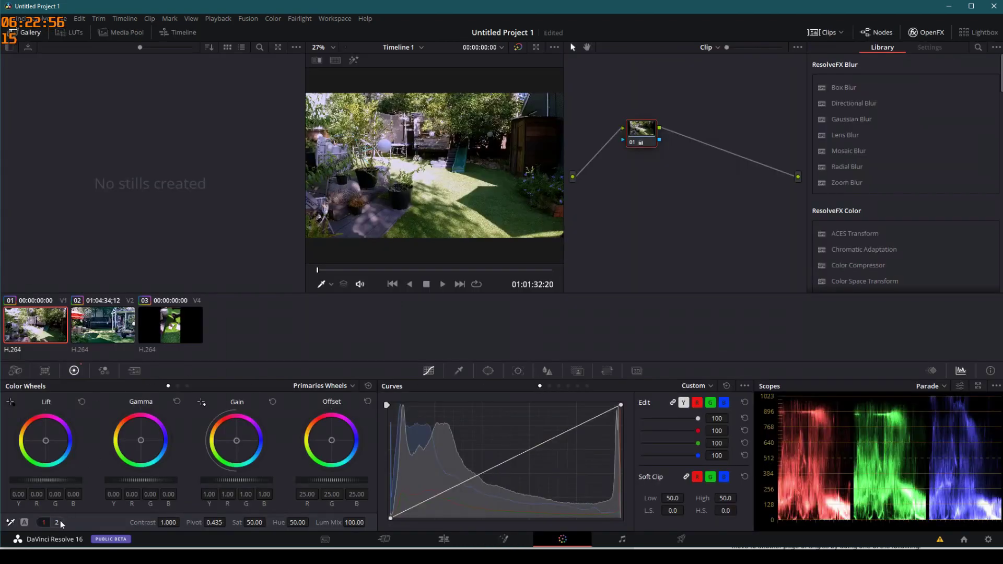
key("Down")
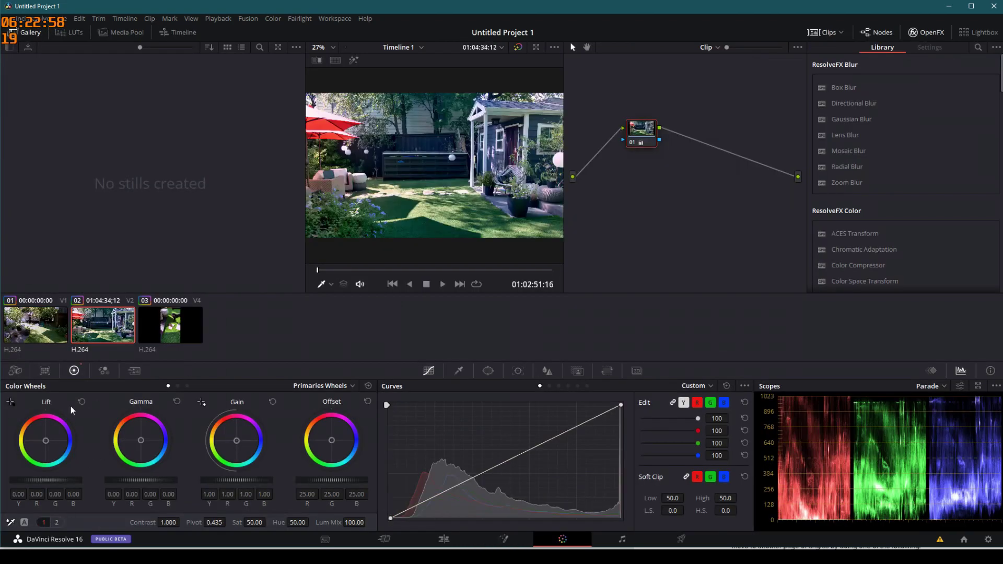
left_click(167, 326)
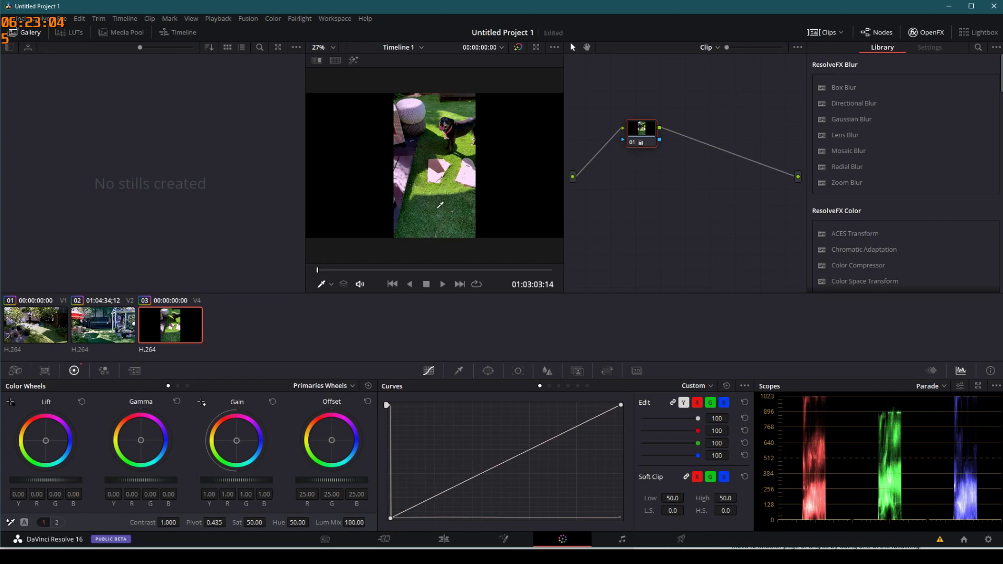
left_click(322, 270)
left_click_drag(329, 272, 354, 268)
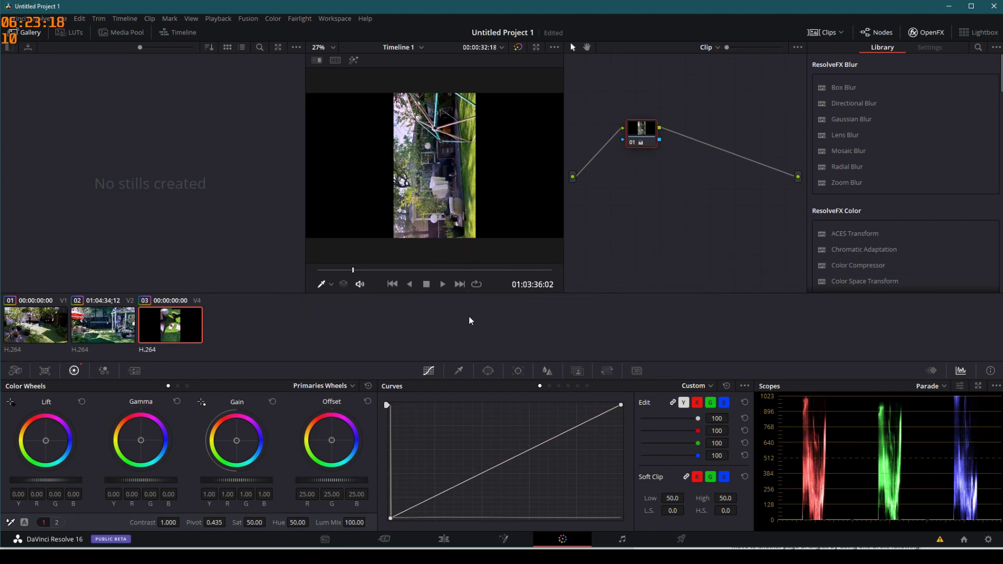
left_click(445, 539)
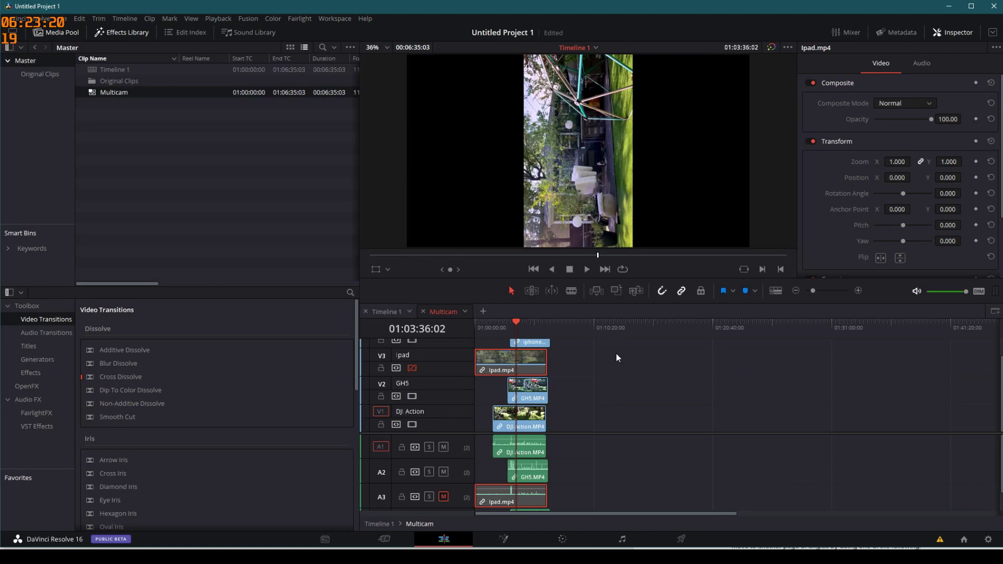
Step: Close the Multicam timeline and drag the Multicam clip onto a new track in Timeline 1
left_click(423, 312)
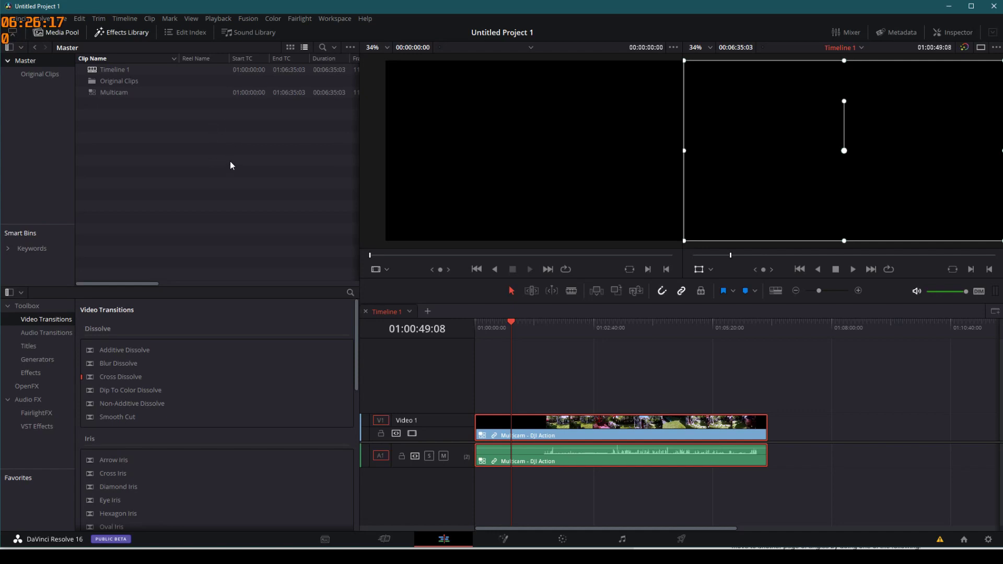
right_click(114, 90)
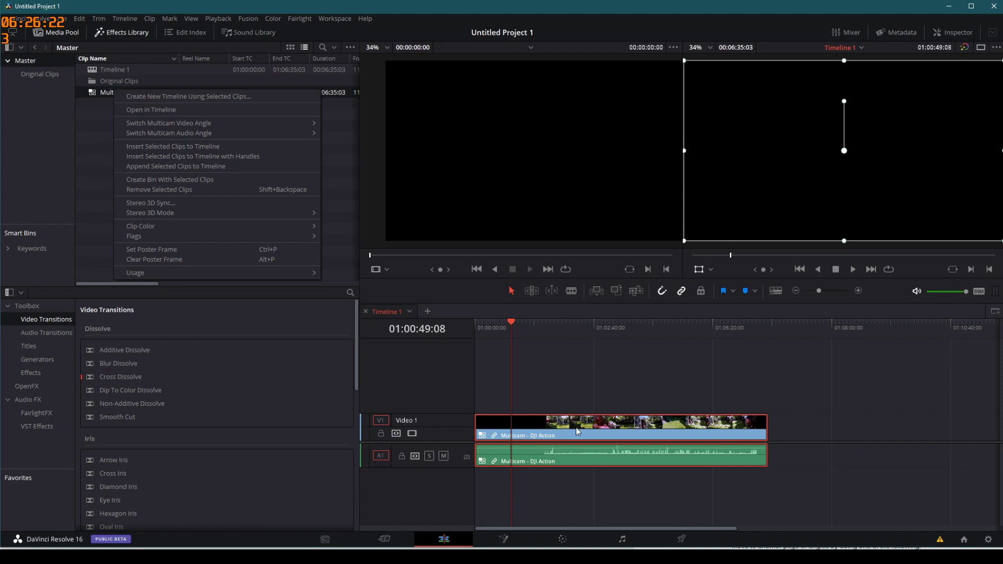
left_click(89, 106)
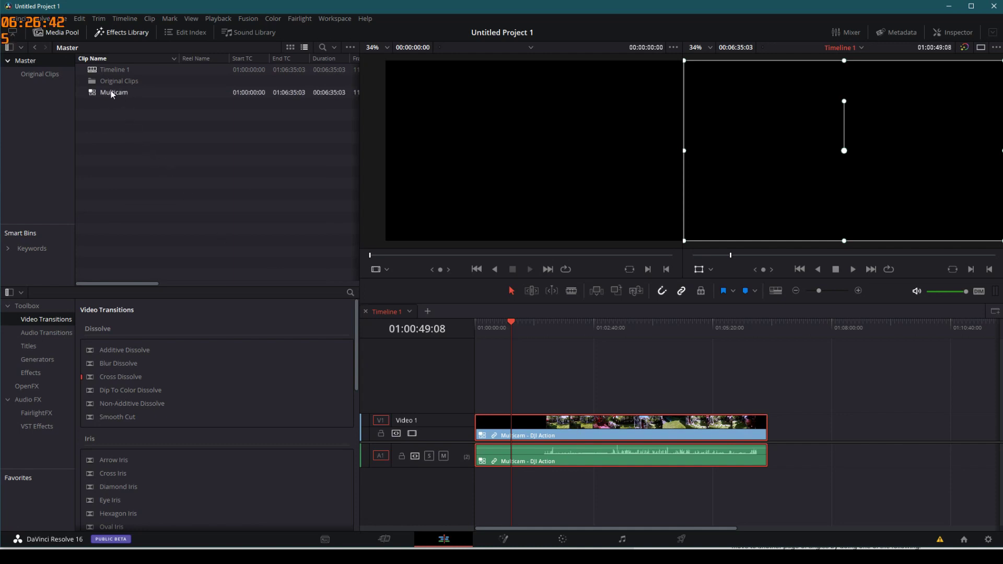
mouse_move(111, 93)
left_mouse_down()
mouse_move(345, 285)
mouse_move(563, 397)
mouse_move(101, 89)
left_mouse_up()
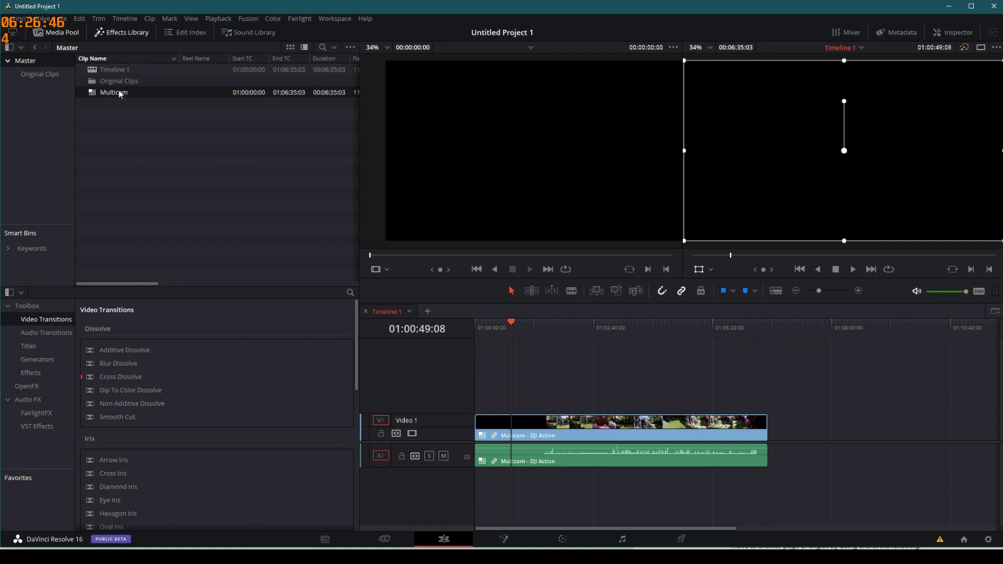
Step: Check the Multicam clip's options and scrub Timeline 1 to its end, confirming a single Multicam clip
right_click(118, 90)
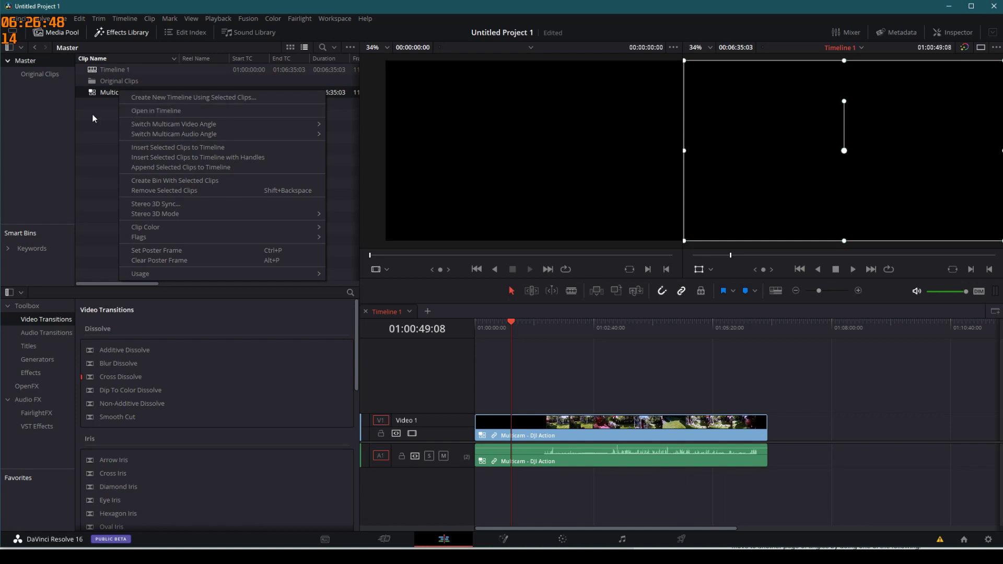
left_click(133, 112)
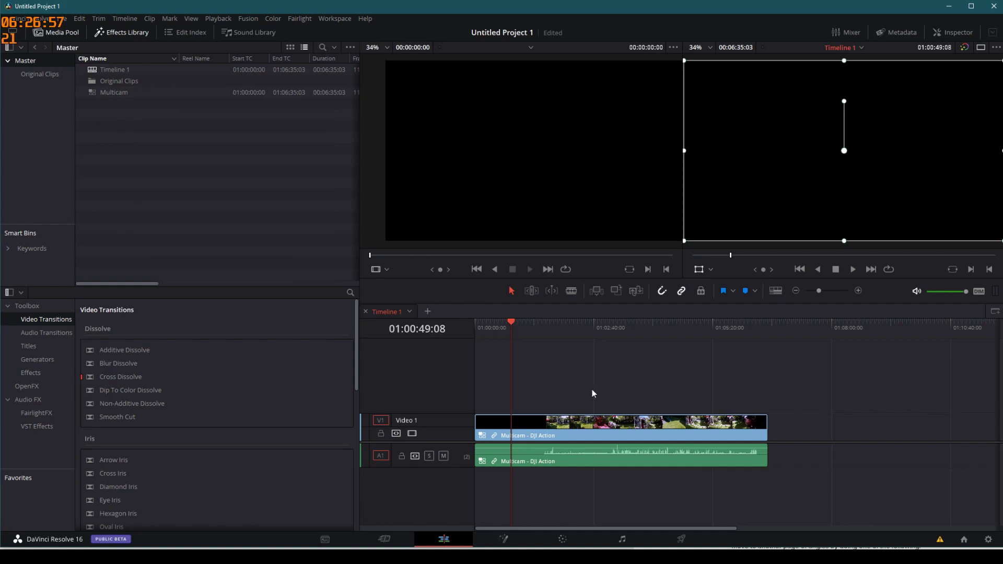
left_click_drag(510, 321, 438, 333)
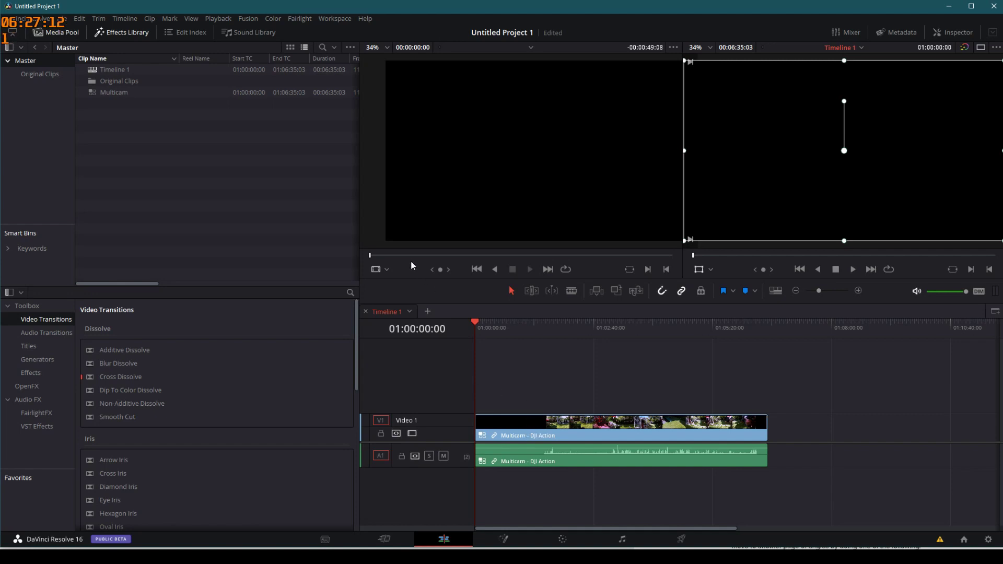
Step: Switch the source viewer to Multicam and make DJI Action the active angle
left_click(387, 270)
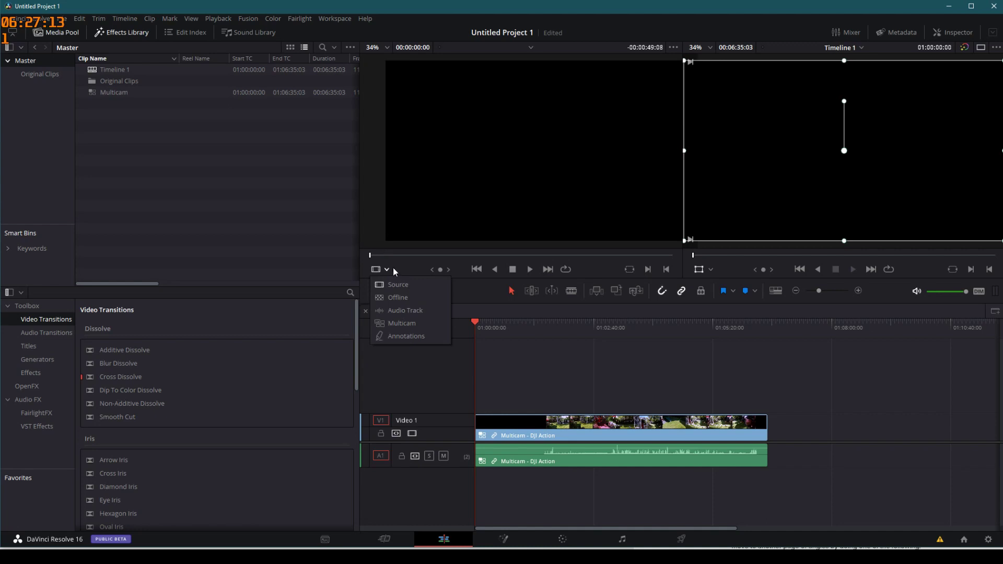
left_click(383, 324)
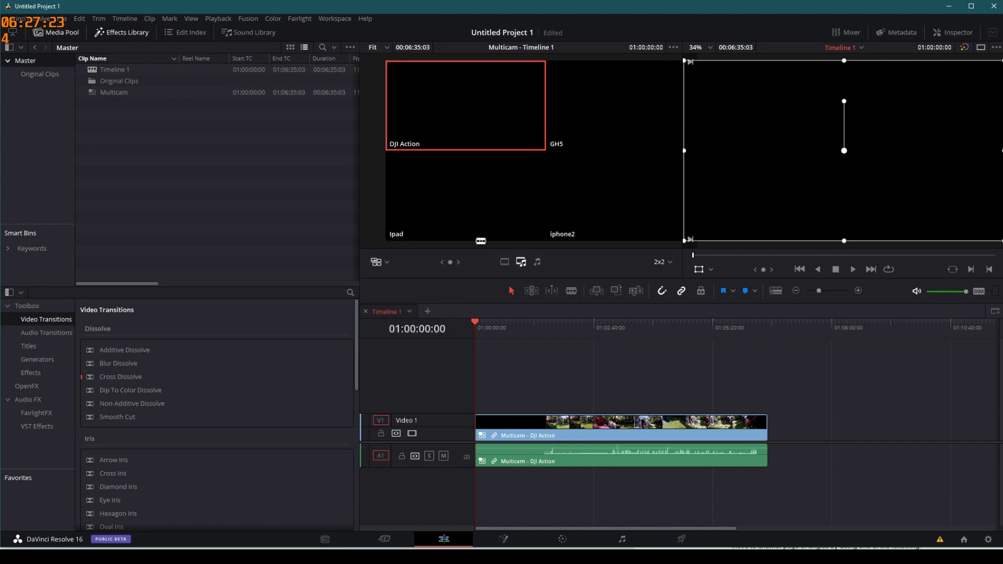
left_click(445, 140)
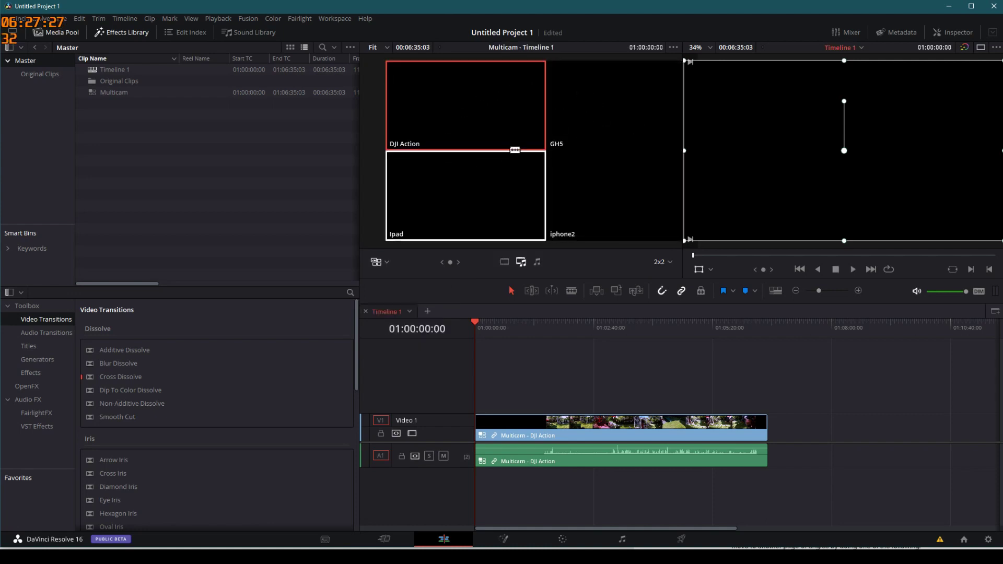
Step: Try the 1x1, 1x2 and 4x4 angle layouts, then settle on the 2x2 grid
left_click(670, 263)
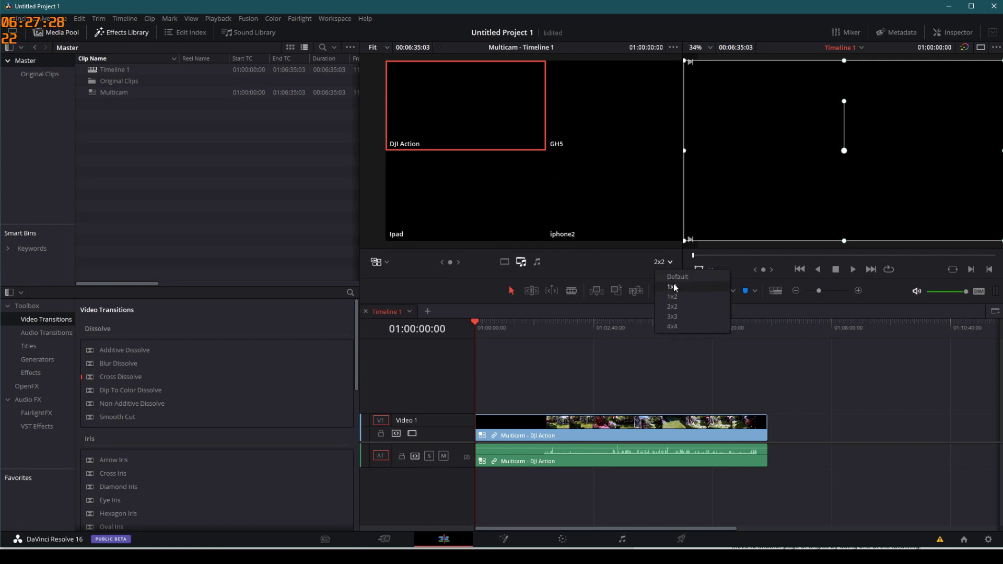
left_click(673, 285)
left_click(669, 262)
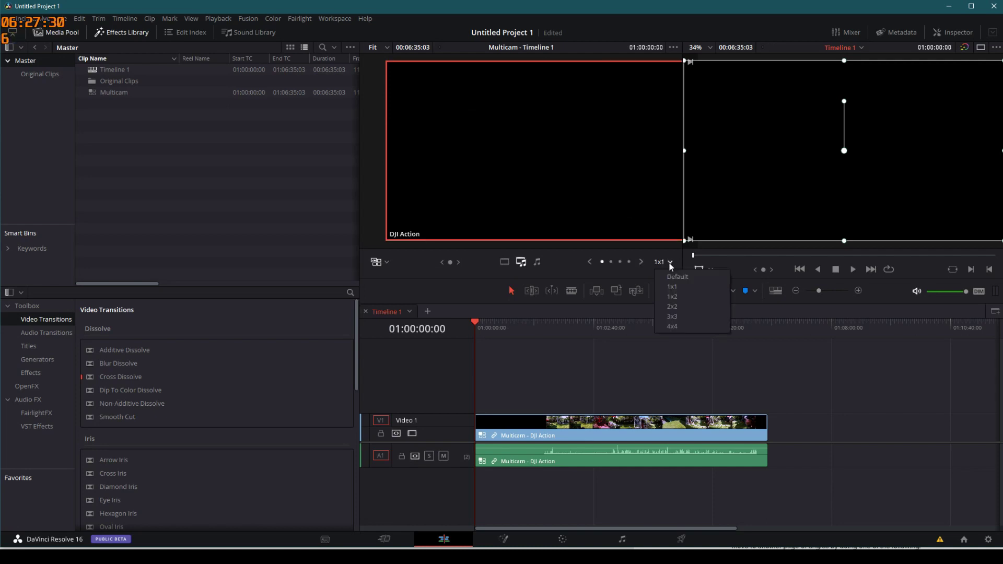
left_click(677, 296)
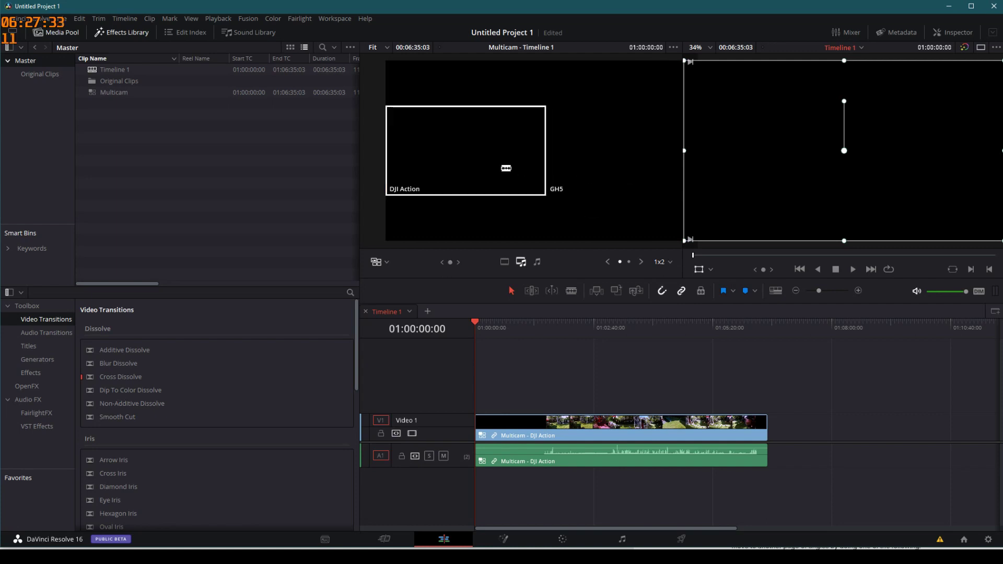
left_click(668, 263)
left_click(672, 326)
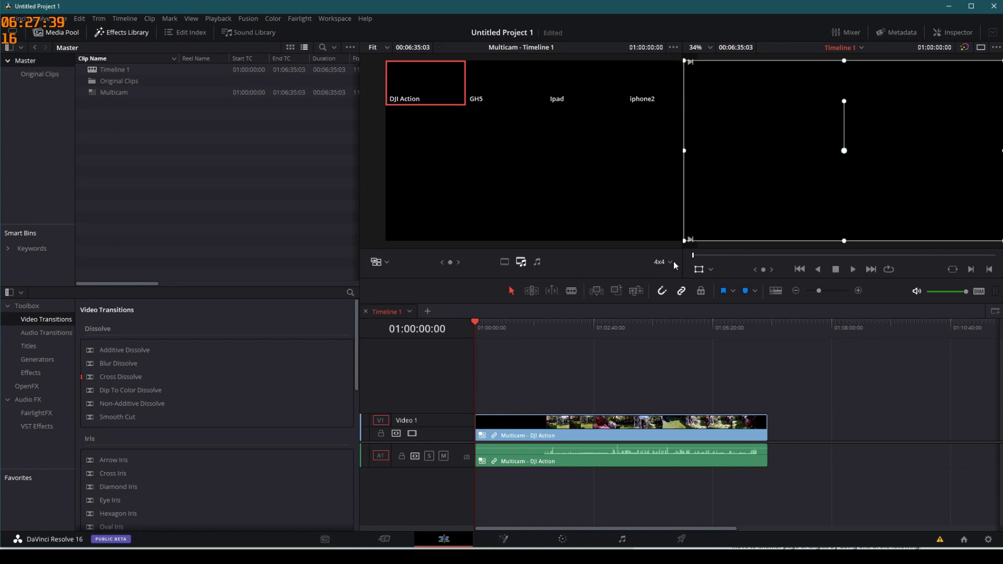
left_click(671, 262)
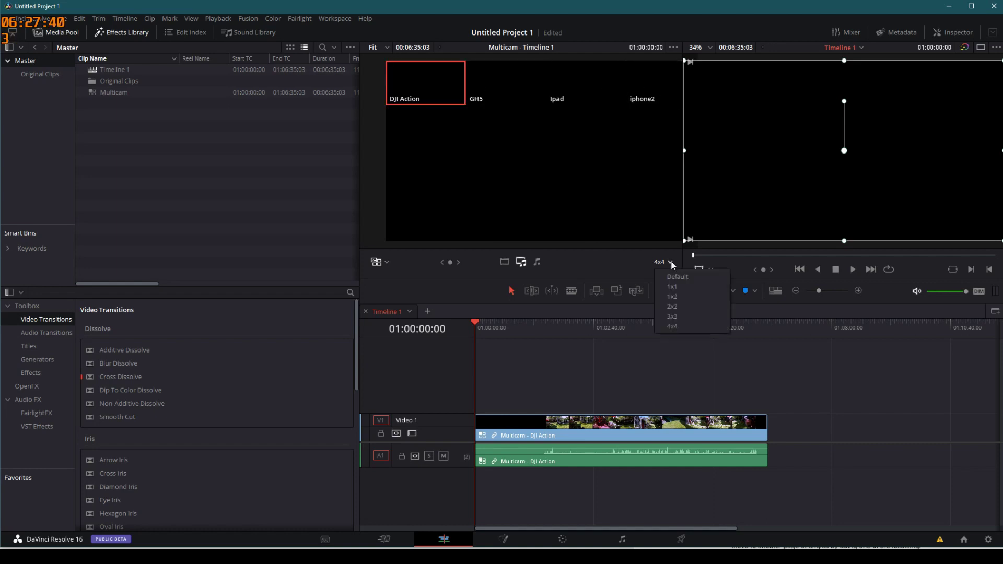
left_click(678, 306)
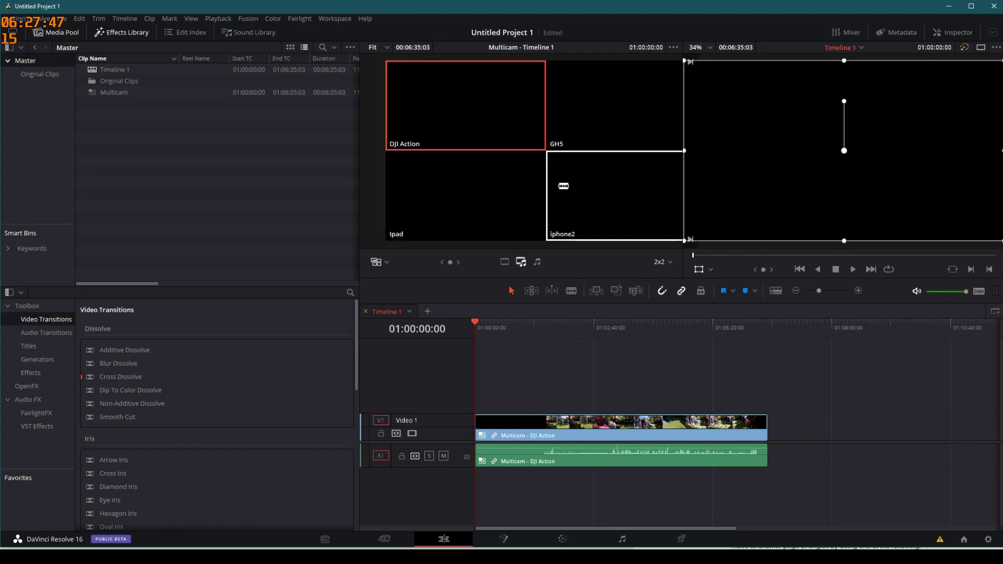
left_click(710, 270)
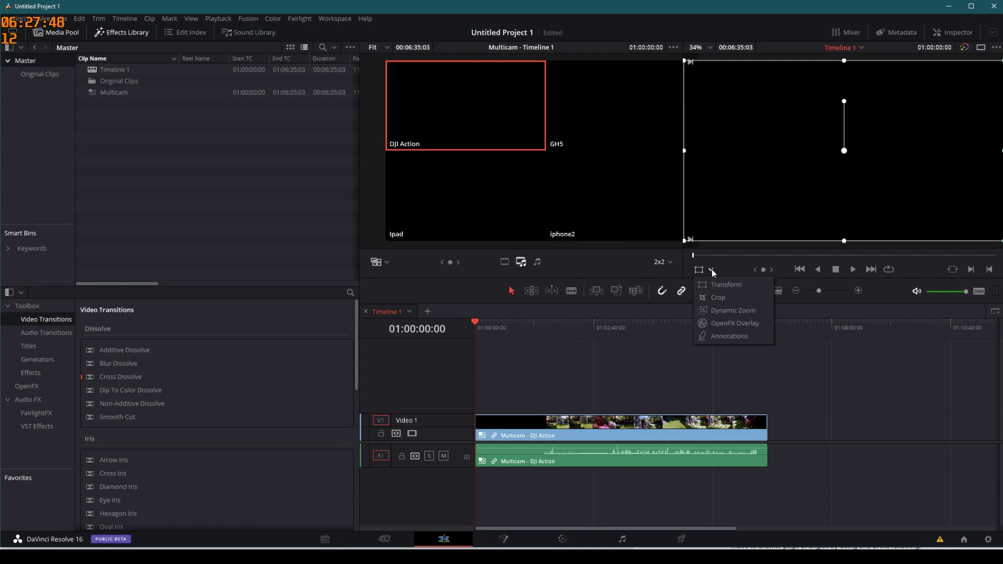
left_click(722, 281)
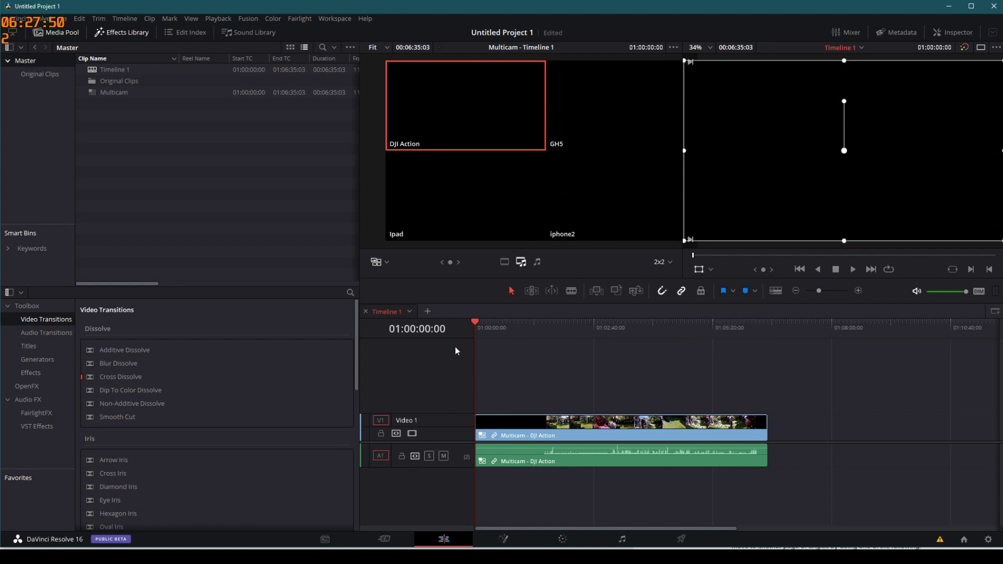
left_click_drag(475, 326, 612, 333)
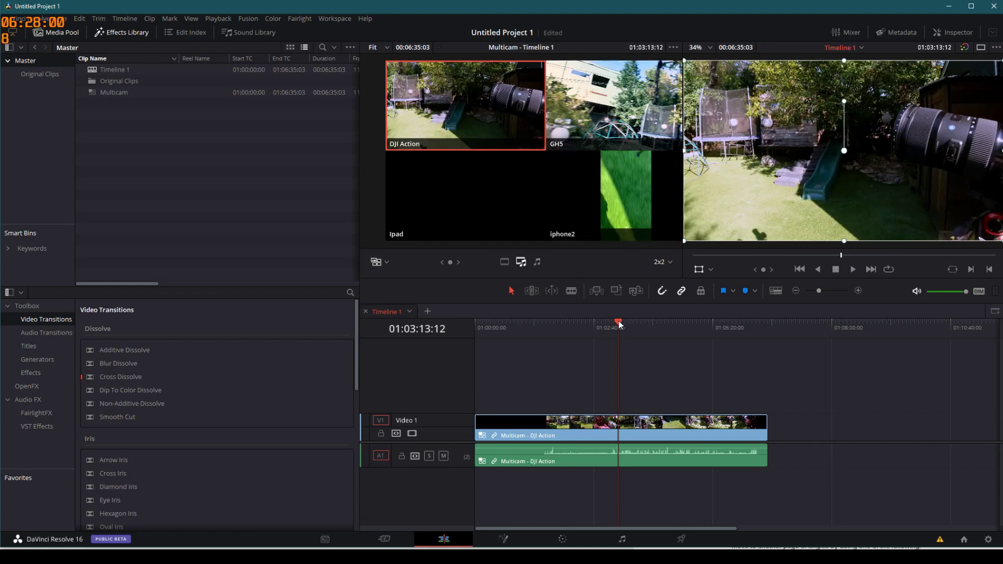
left_click_drag(619, 324, 577, 315)
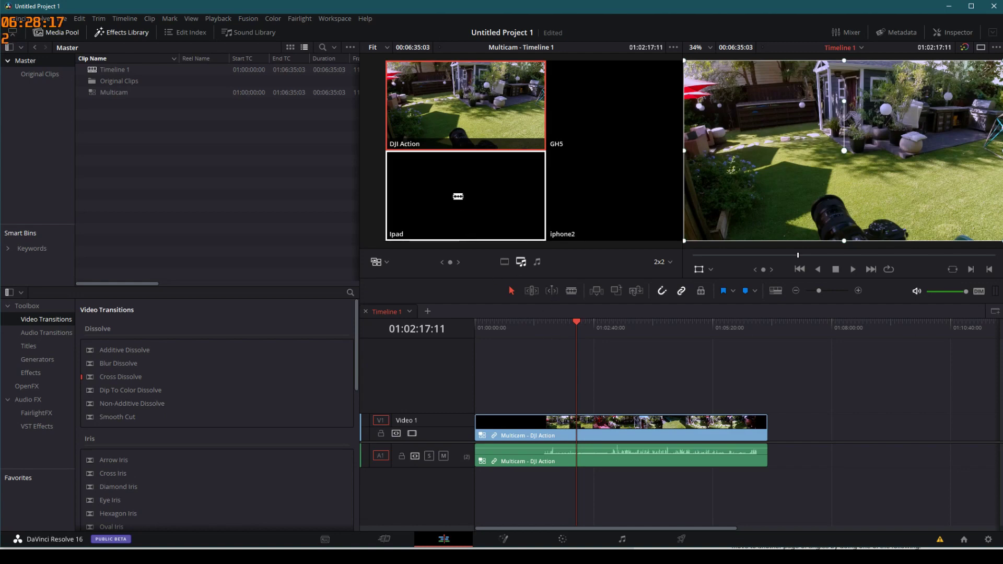
Step: Open the Multicam clip as its own timeline and re-enable the Ipad angle's track
right_click(124, 93)
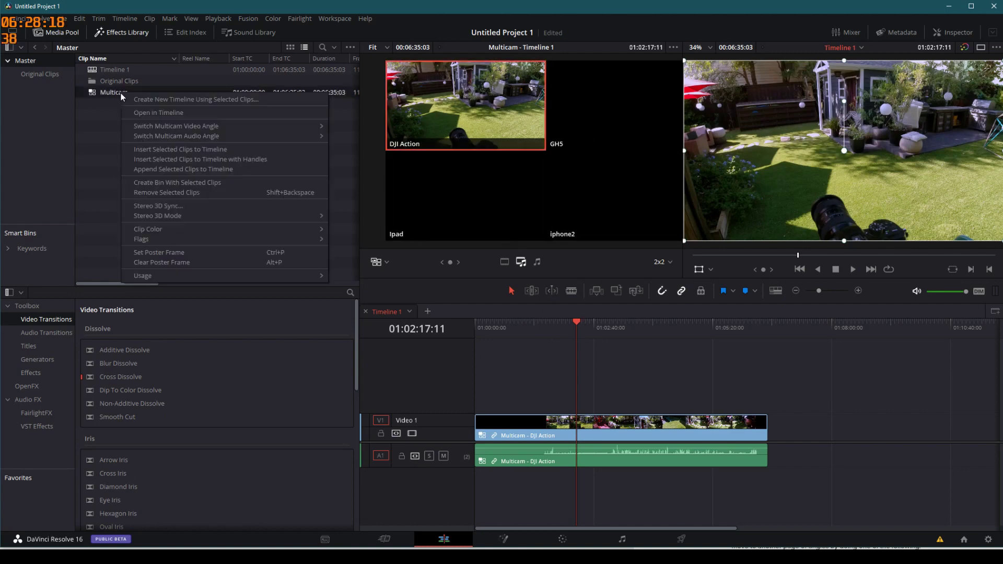
left_click(152, 113)
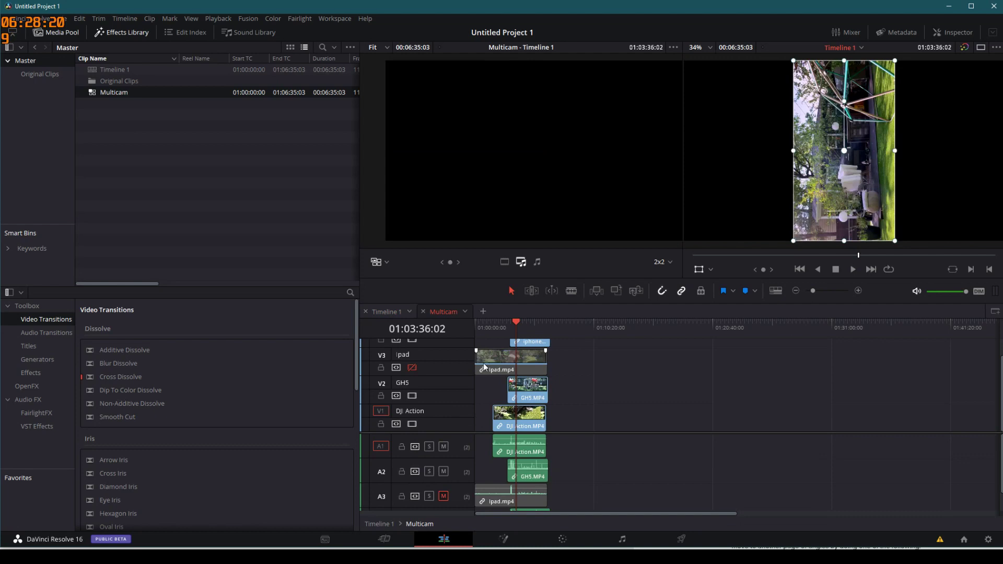
left_click(412, 368)
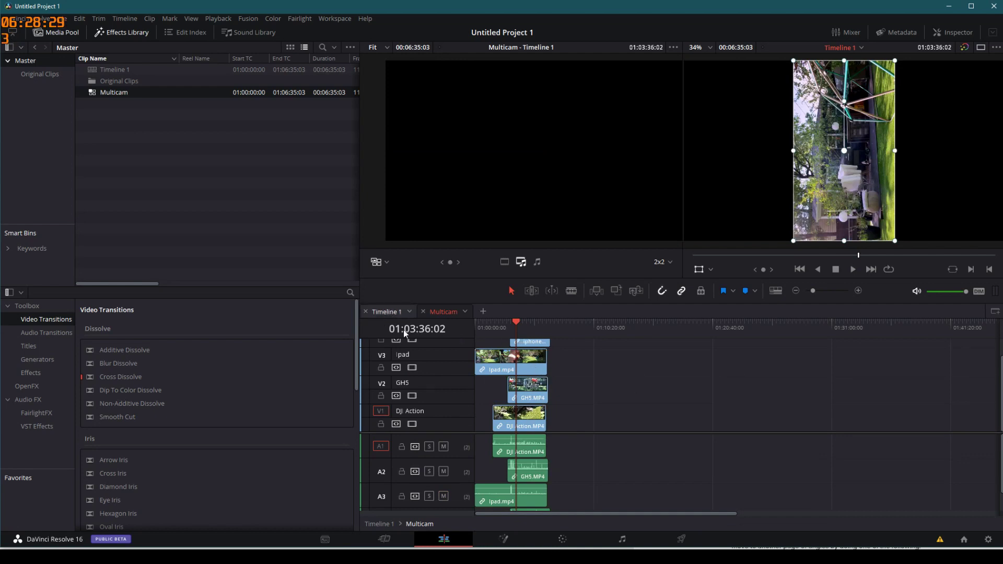
Step: Scrub Timeline 1, toggle the A3 Ipad mute in the Multicam timeline, and return to Timeline 1
left_click(389, 312)
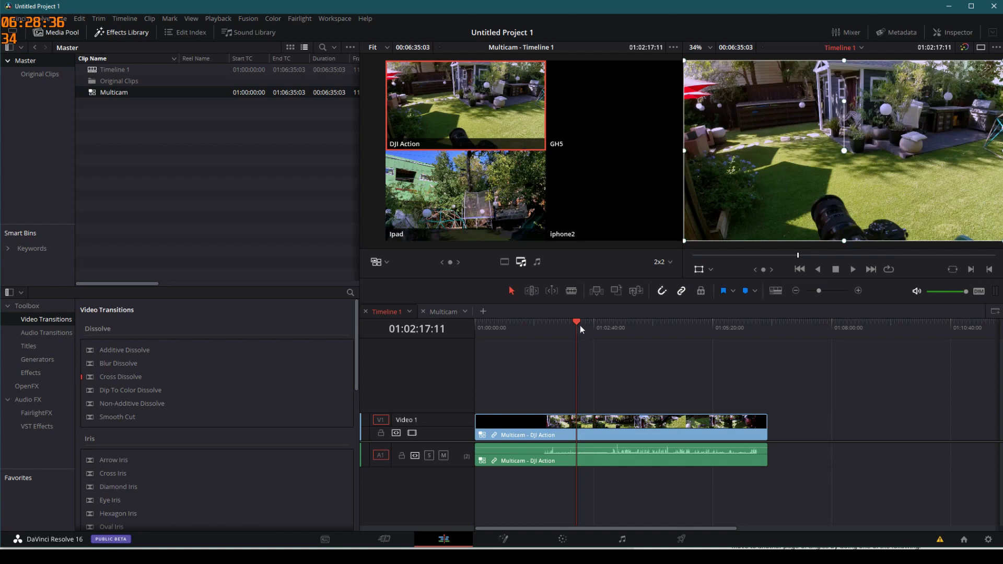
mouse_move(575, 320)
left_mouse_down()
mouse_move(476, 320)
mouse_move(756, 327)
mouse_move(493, 315)
mouse_move(570, 320)
left_mouse_up()
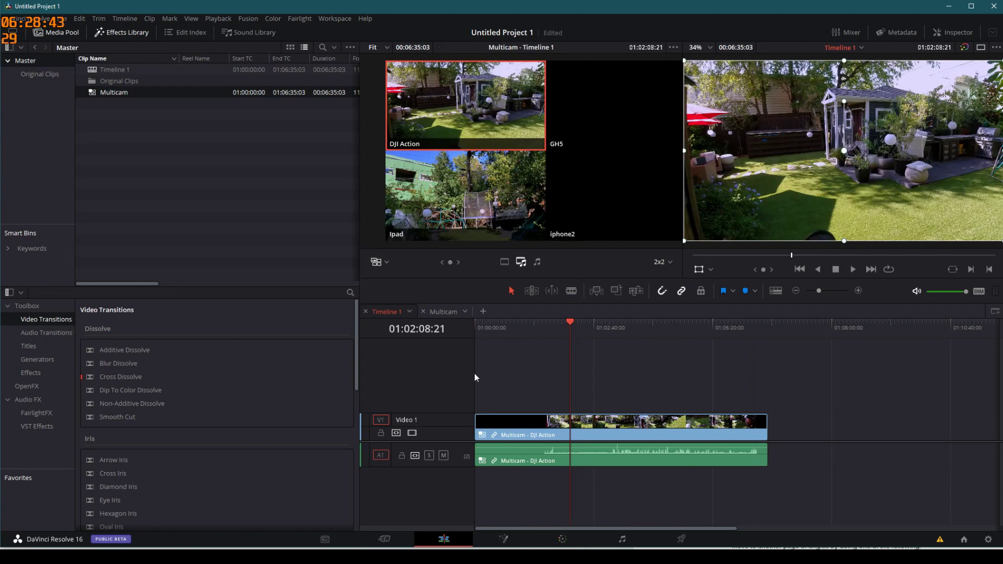
left_click(436, 311)
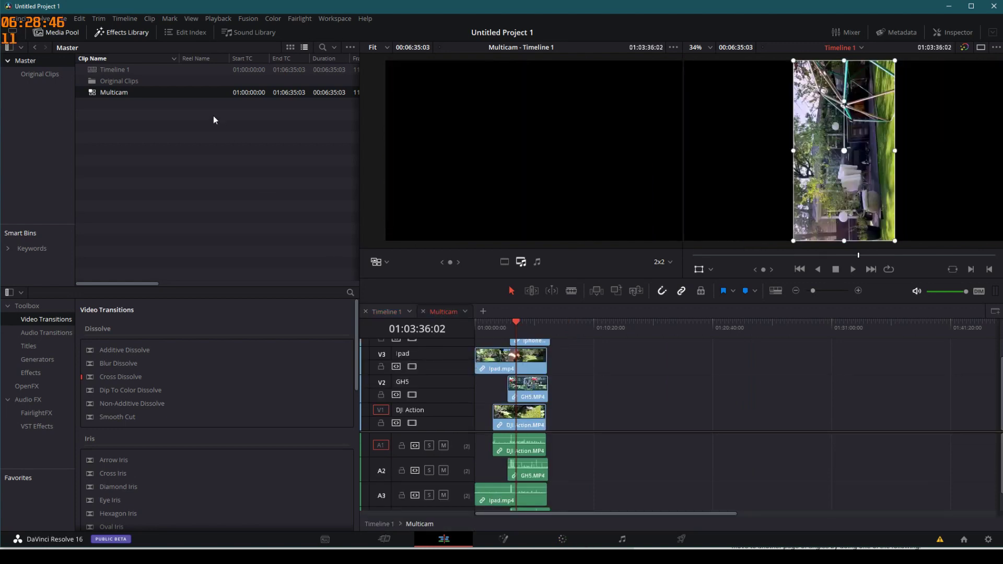
left_click(412, 368)
left_click(412, 369)
left_click(383, 316)
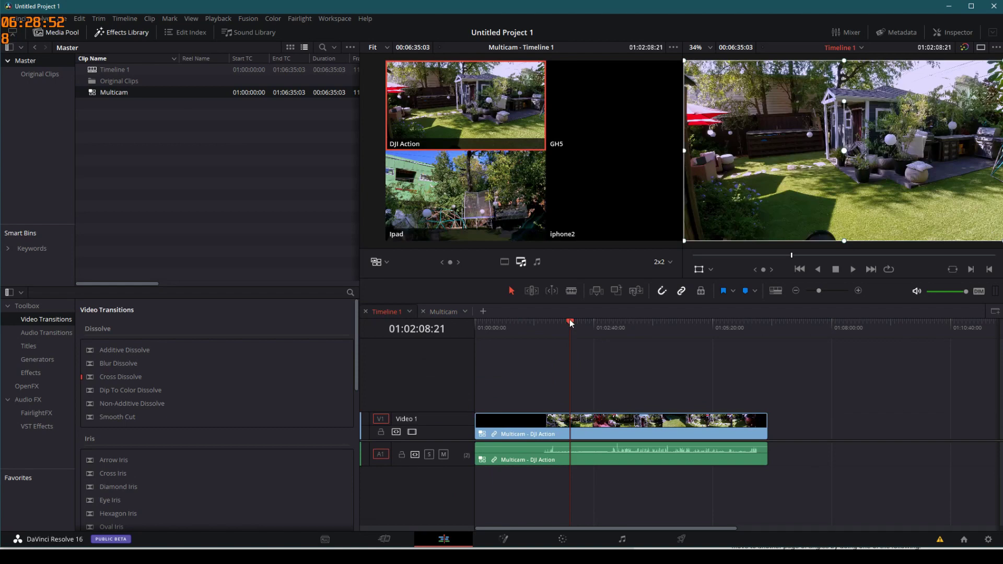
Step: Trim the multicam clip's opening at the playhead, move it to 01:00:00:00, and start playback
left_click_drag(569, 318, 622, 340)
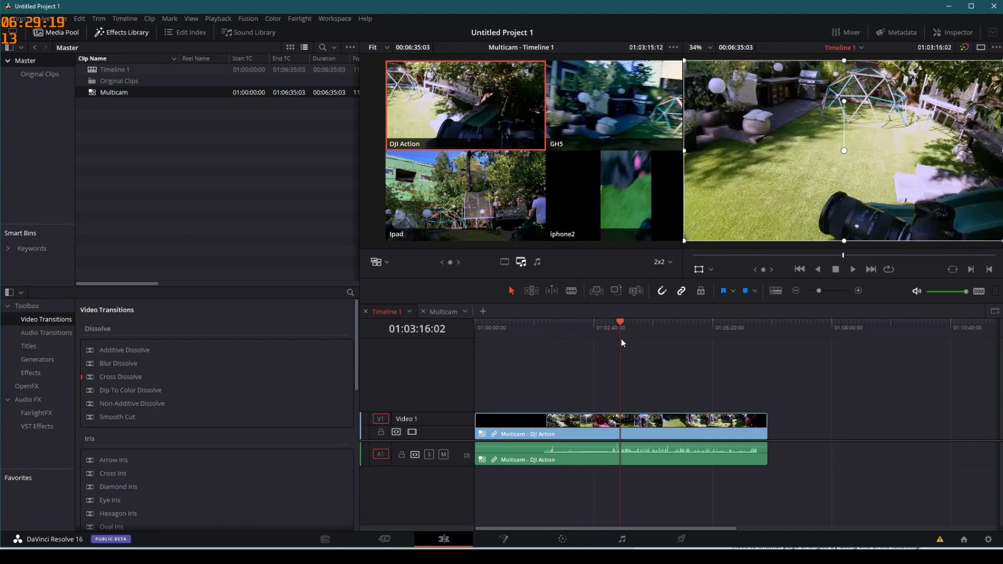
left_click_drag(476, 432, 620, 432)
left_click_drag(682, 424, 537, 425)
left_click_drag(501, 324, 421, 322)
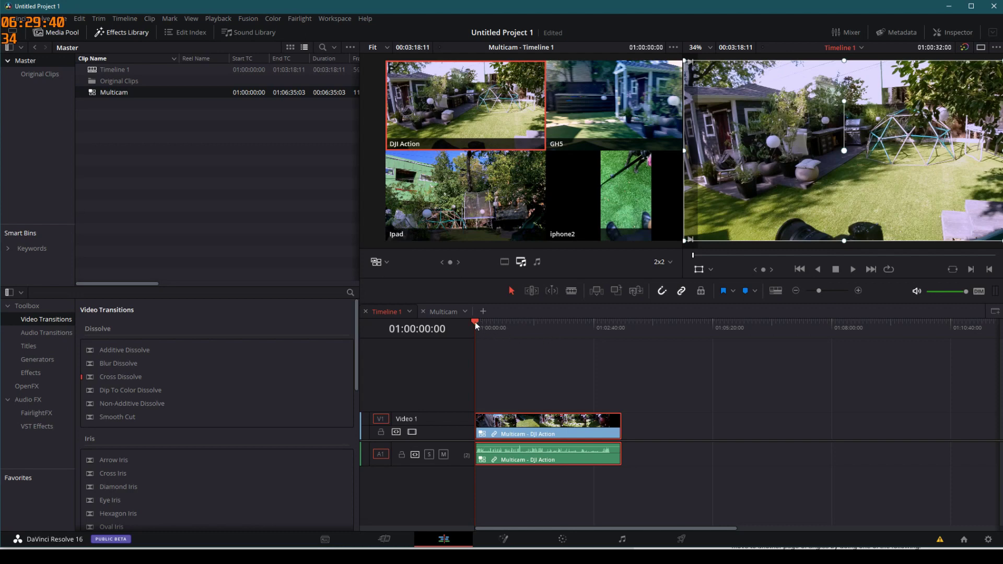
mouse_move(483, 321)
left_mouse_down()
mouse_move(566, 324)
mouse_move(479, 325)
left_mouse_up()
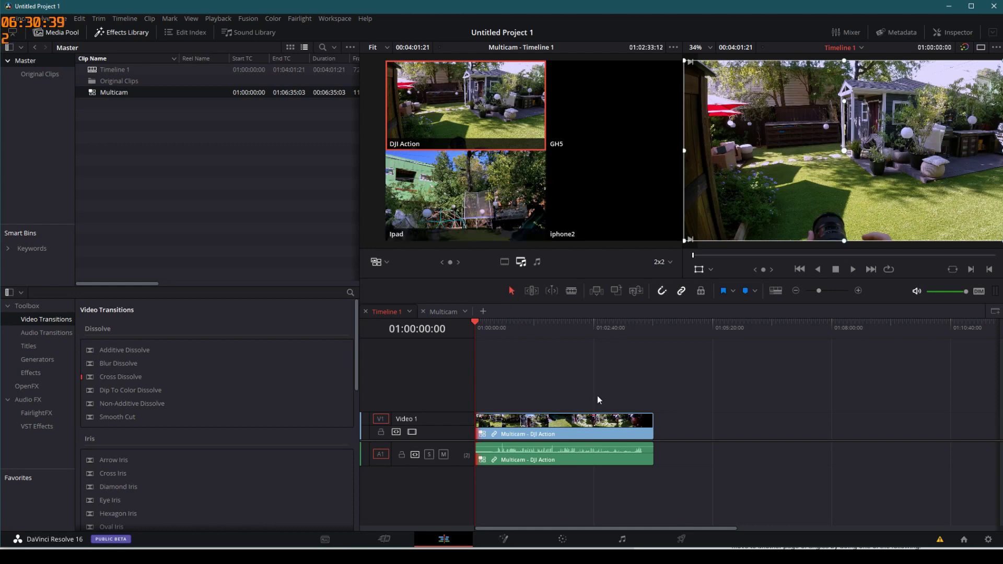
key("space")
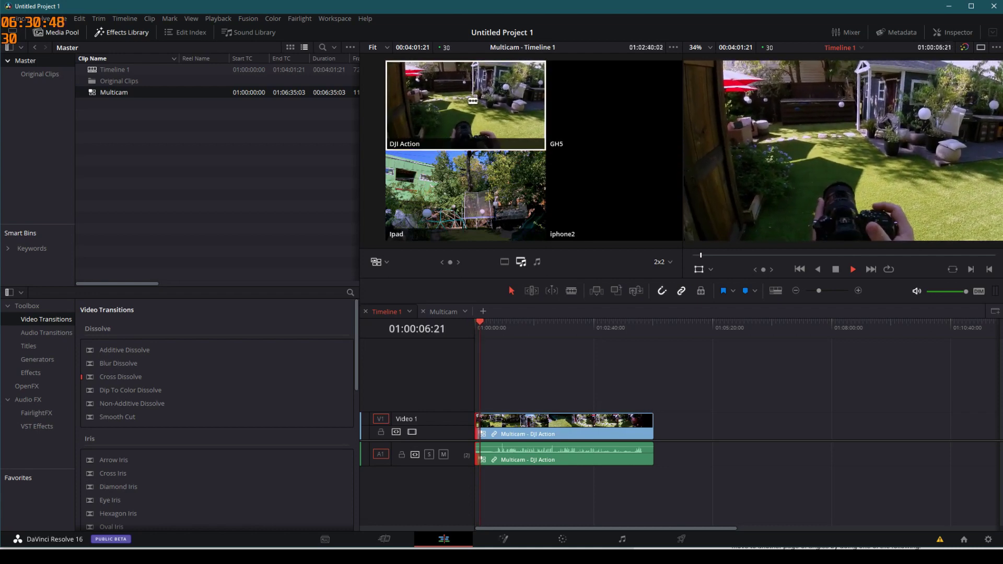
Step: Cut from DJI Action to the Ipad angle during playback, then roll that edit point earlier
left_click(459, 209)
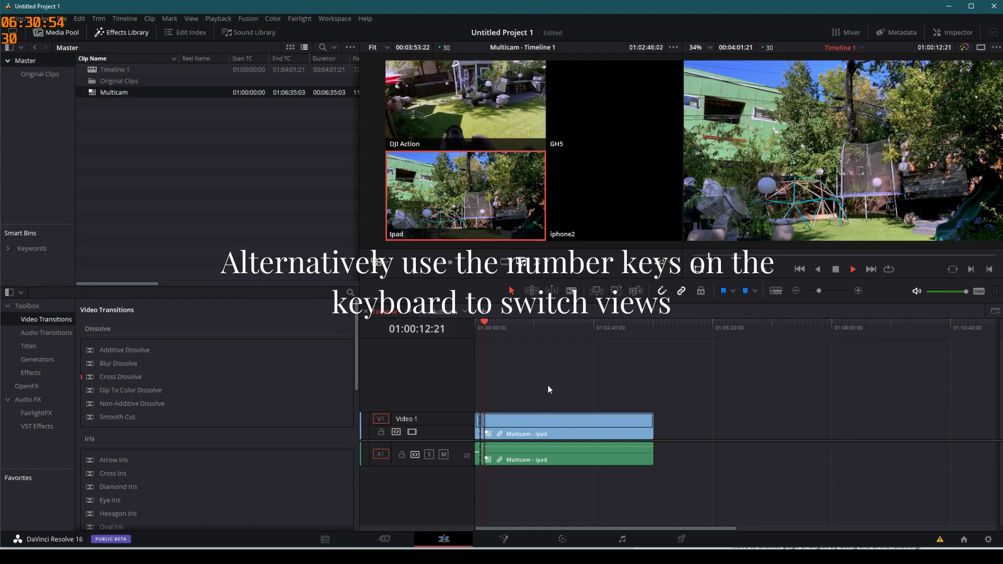
key("space")
scroll(550, 387, "up", 5)
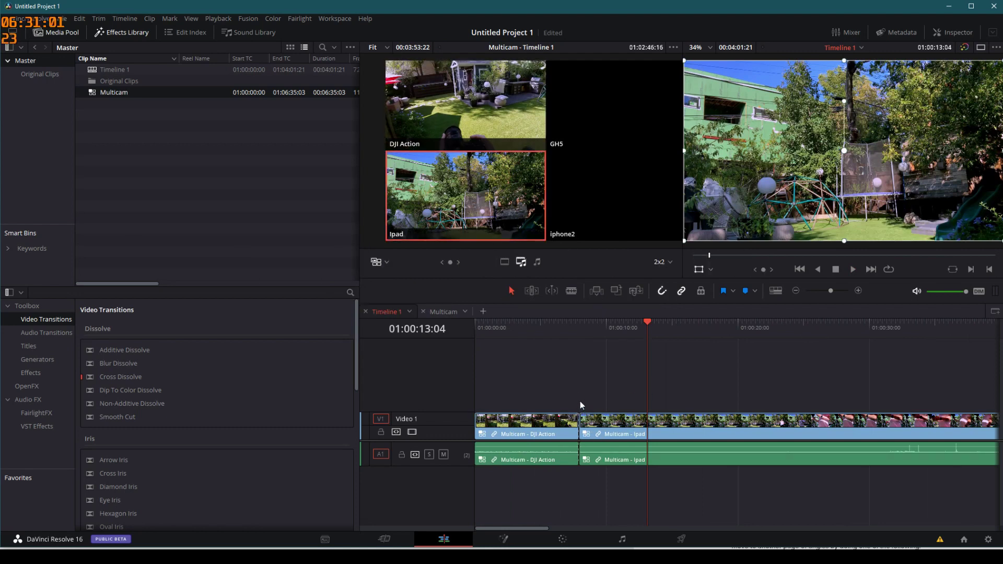
scroll(580, 401, "down", 2)
scroll(579, 401, "down", 1)
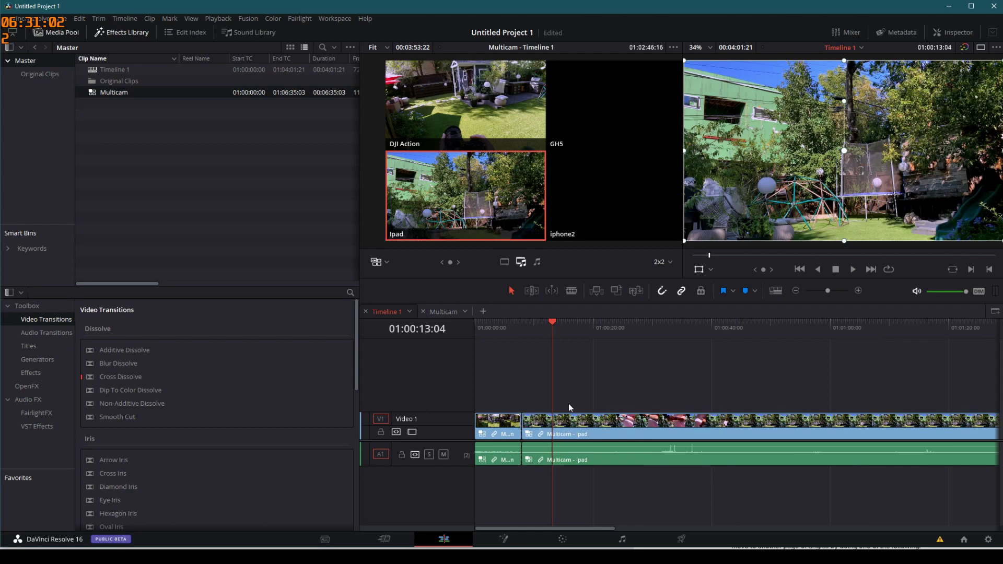
left_click(520, 427)
scroll(521, 427, "up", 2)
left_click_drag(599, 431, 625, 442)
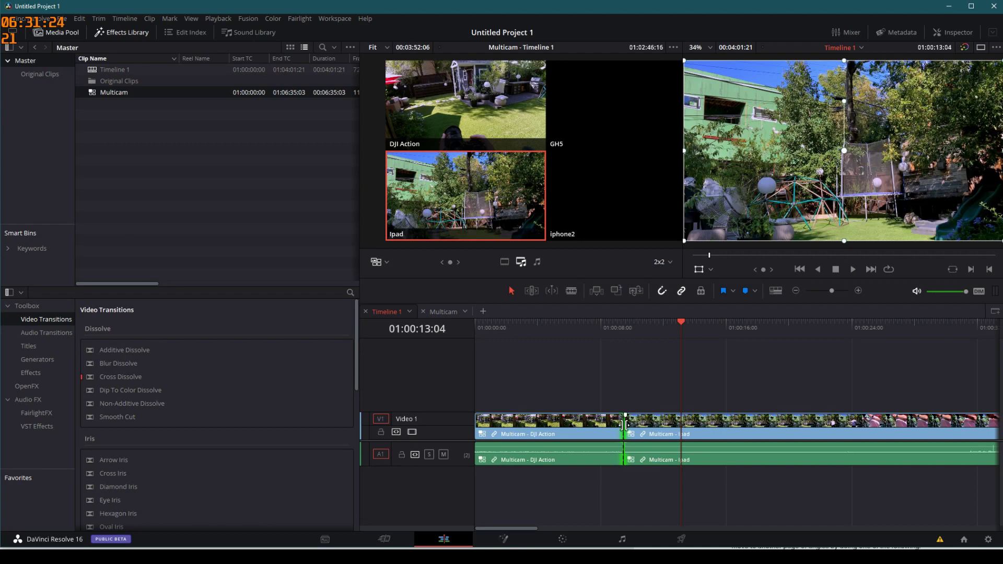
Step: Roll the cut back to the timeline start and trim the clip to begin at a later point
left_click_drag(626, 424, 491, 402)
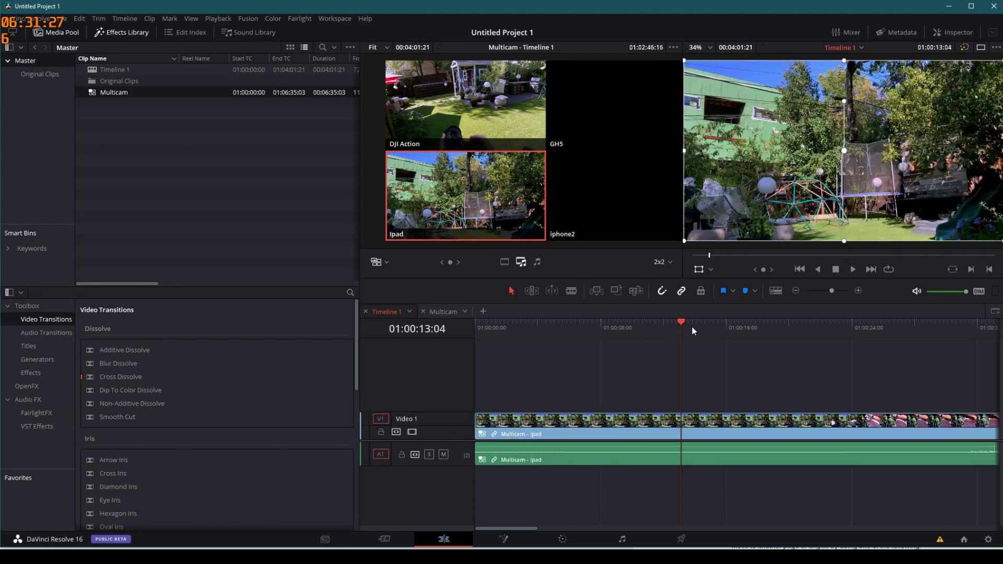
key("Home")
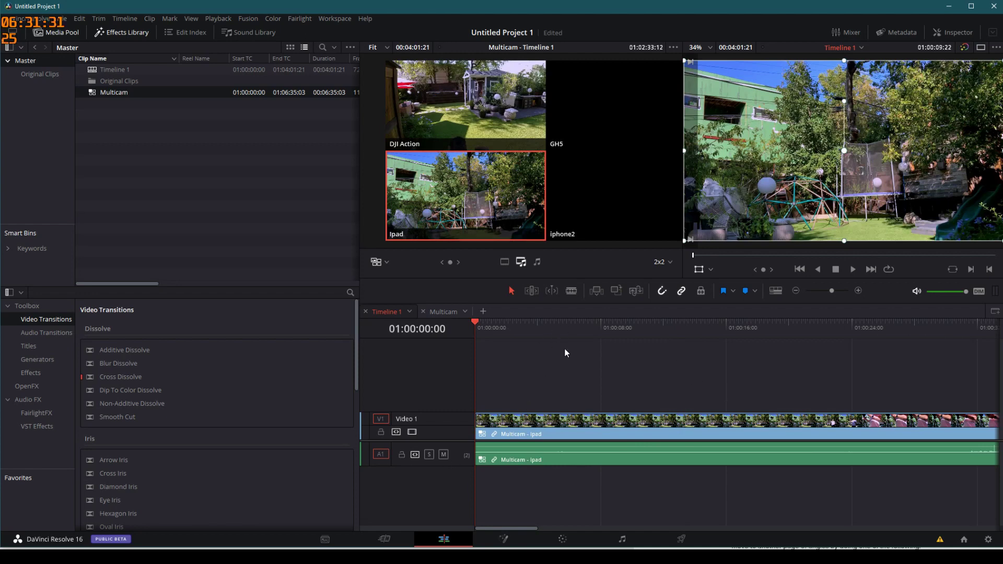
left_click_drag(599, 321, 839, 330)
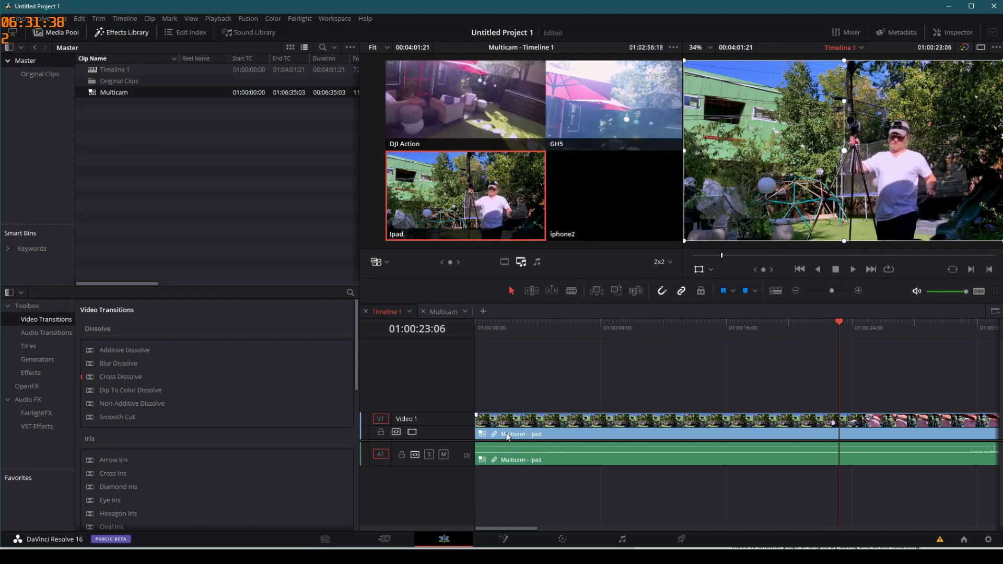
left_click_drag(479, 426, 839, 426)
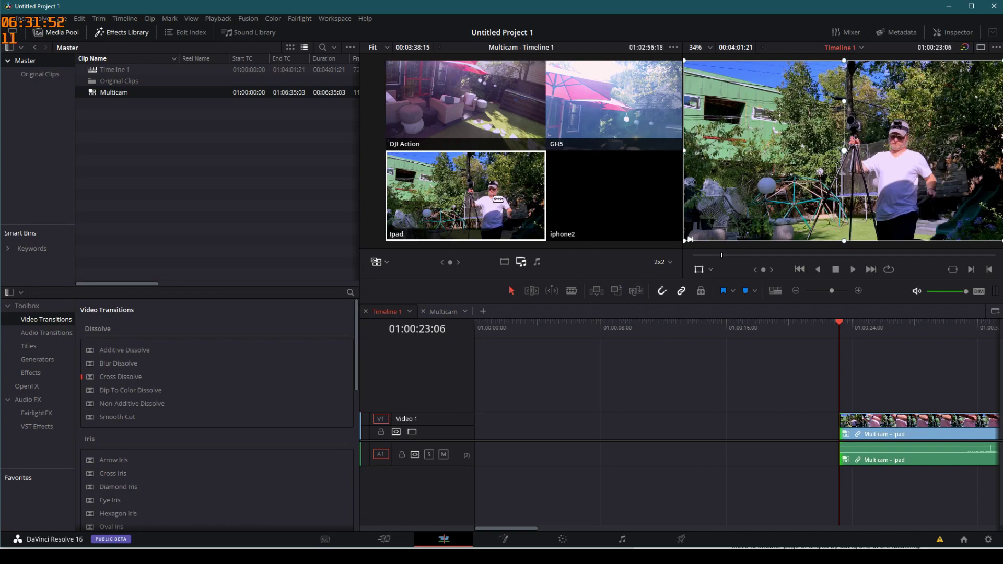
Step: During playback, live-switch between the DJI Action, Ipad, GH5 and iphone2 angles
key("space")
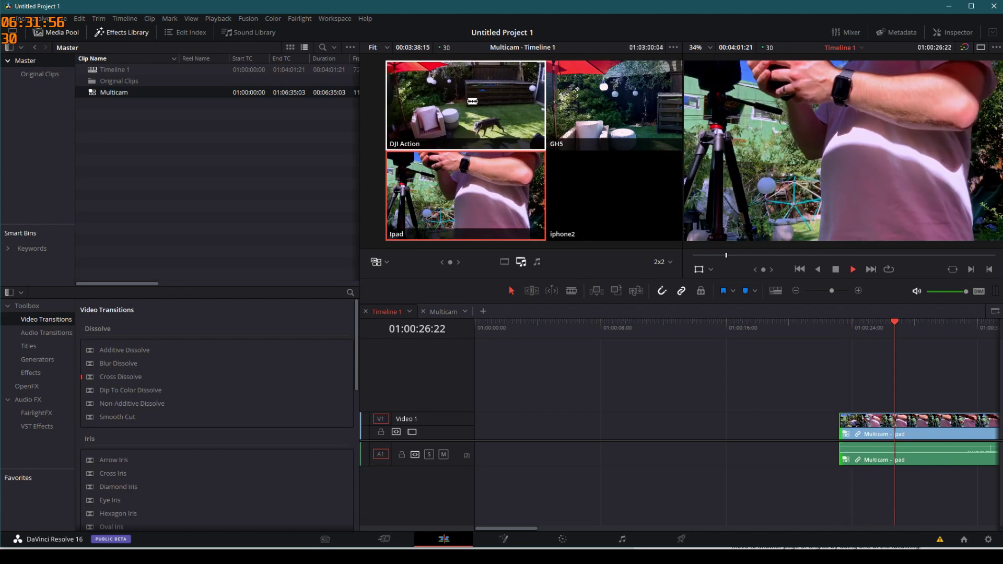
left_click(472, 101)
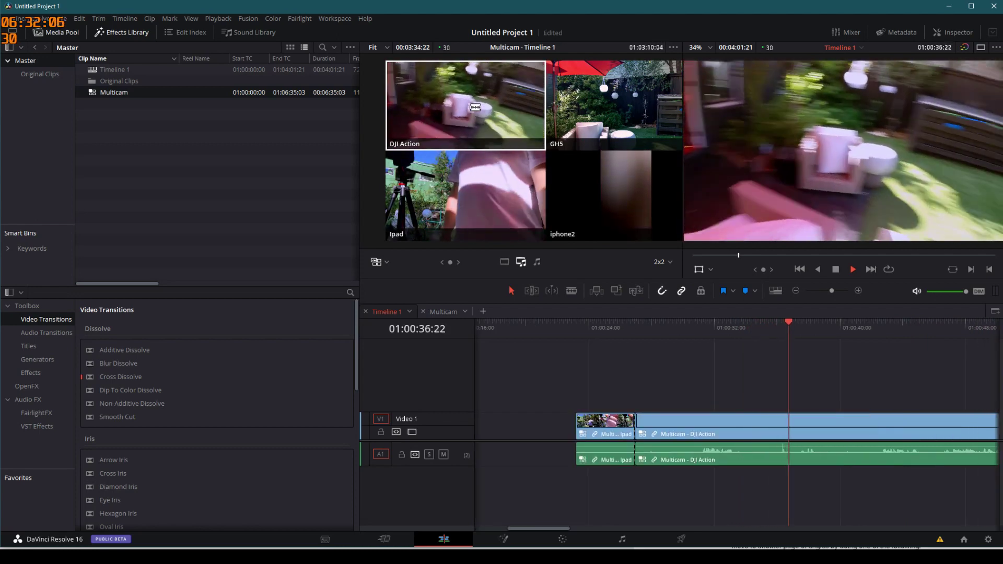
key("3")
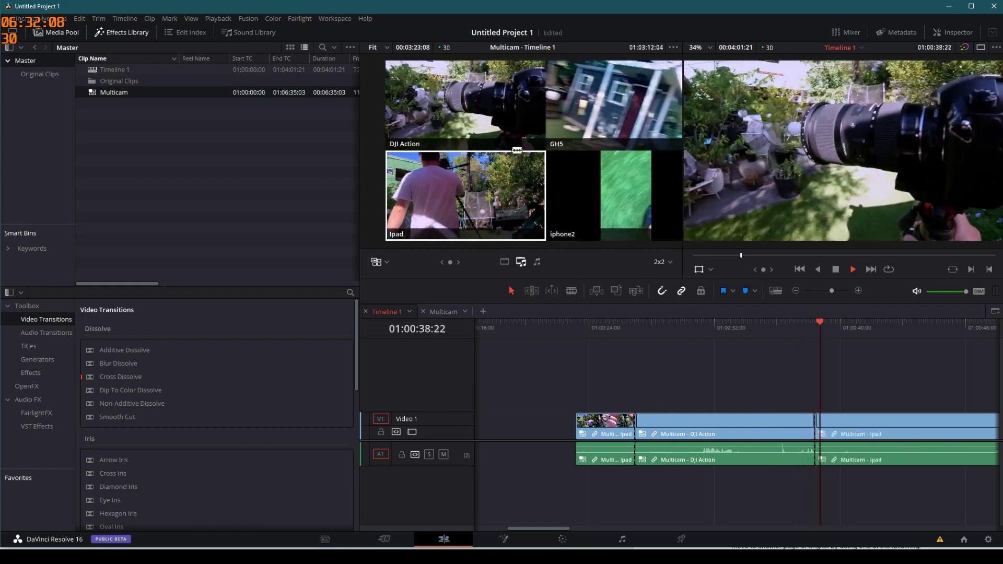
left_click(471, 94)
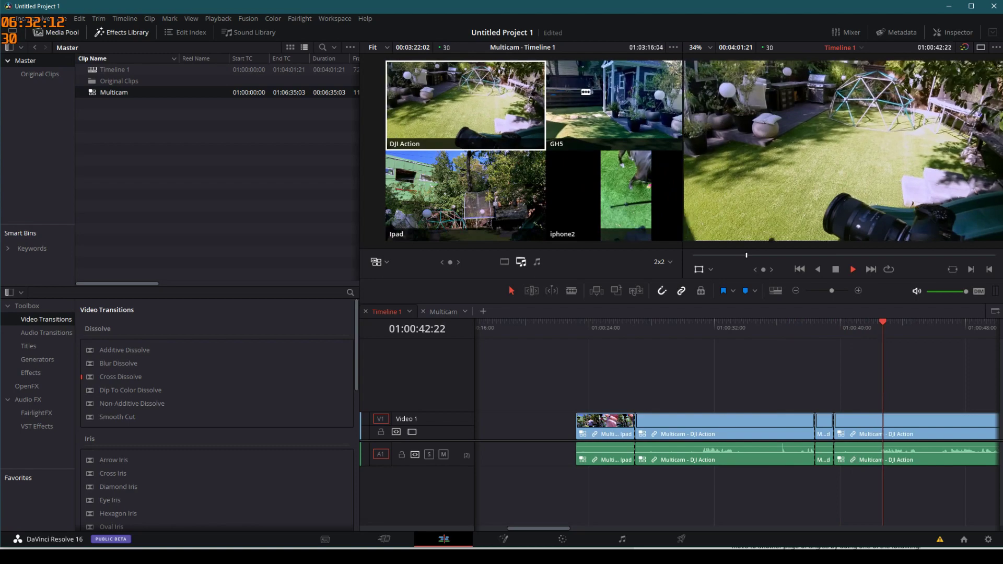
left_click(627, 101)
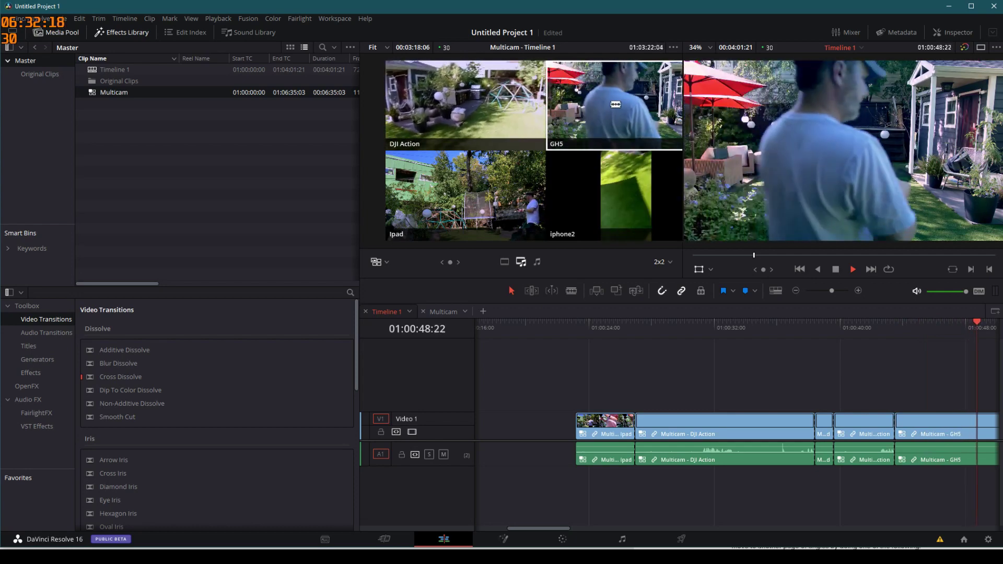
left_click(525, 211)
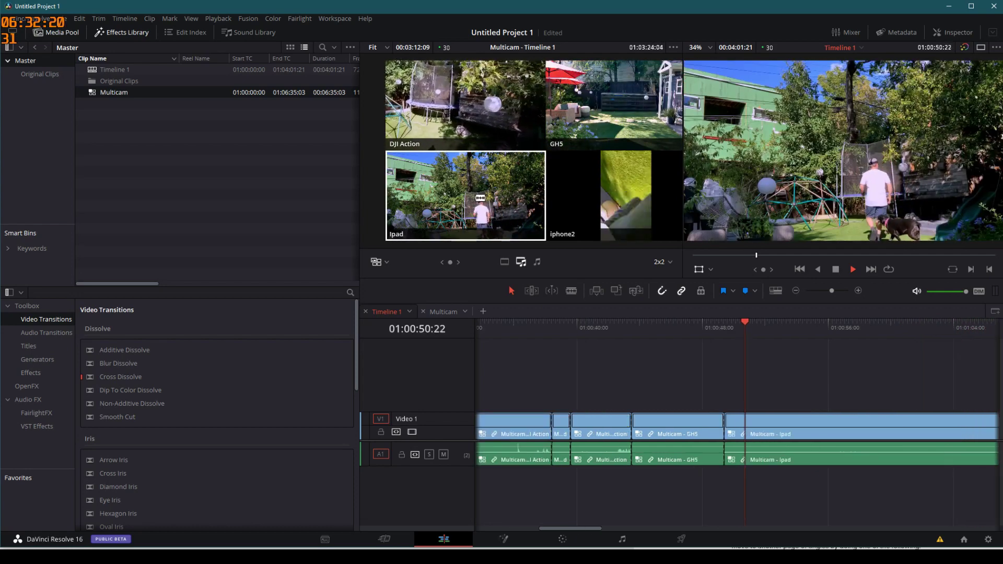
left_click(470, 102)
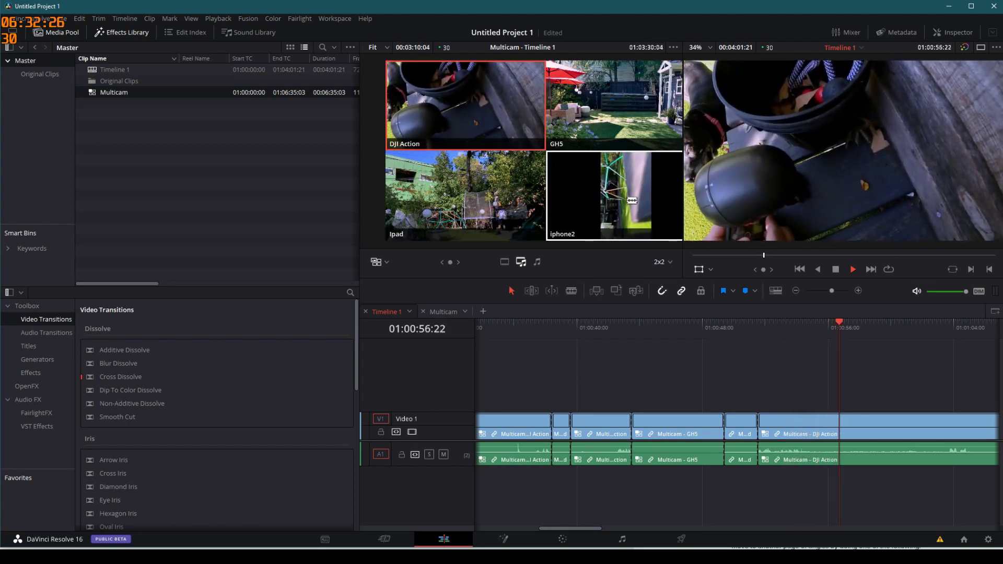
left_click(631, 201)
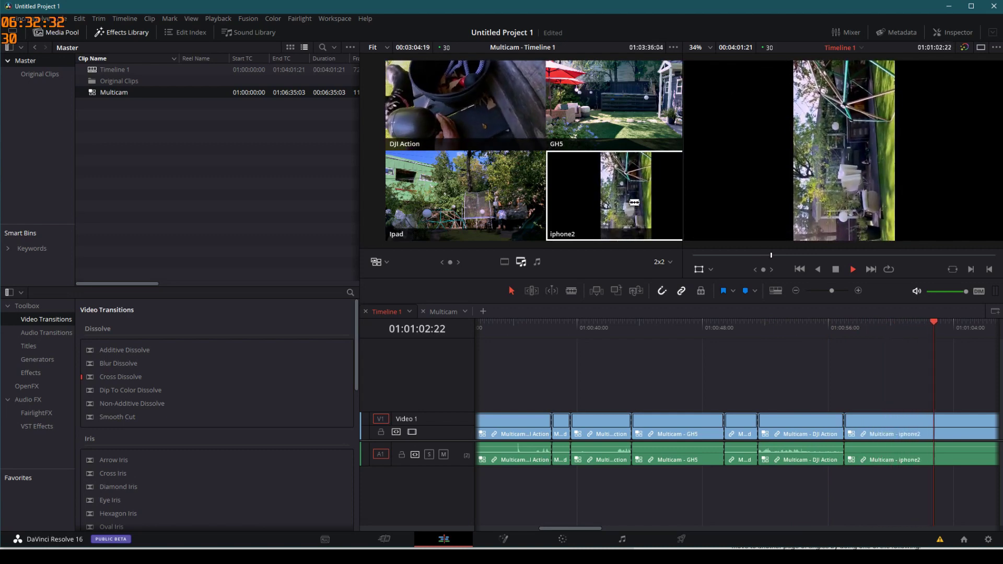
left_click(476, 205)
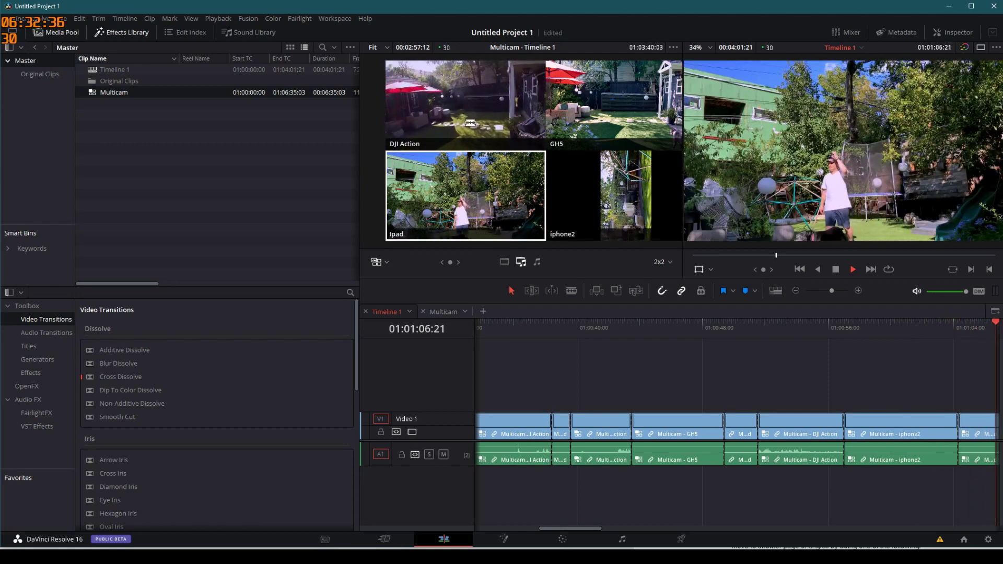
key("1")
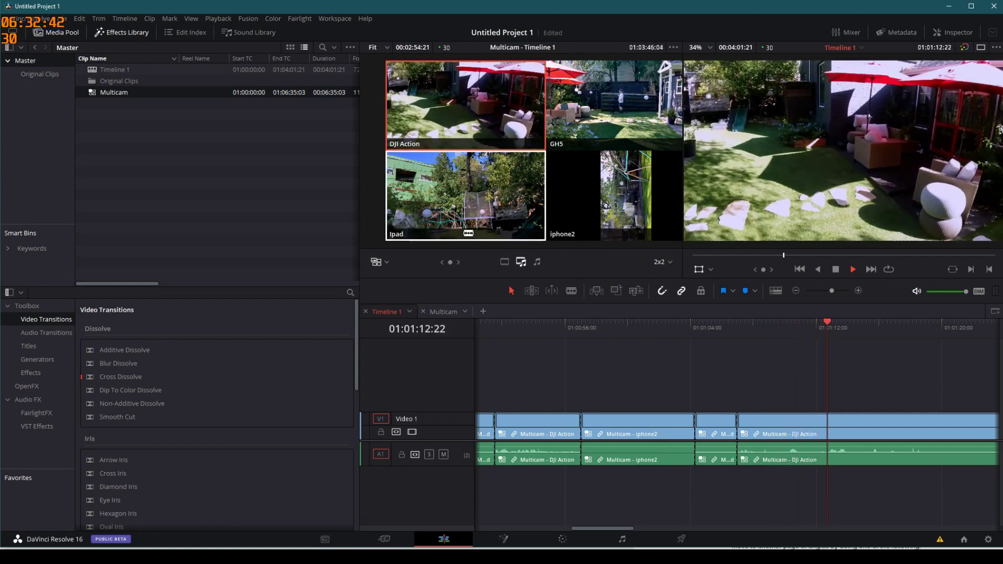
left_click(628, 106)
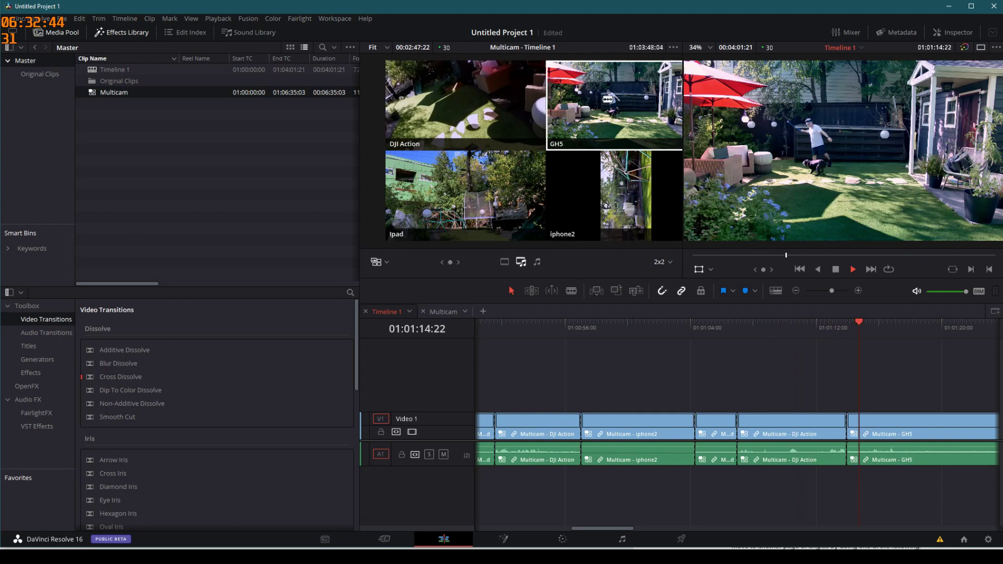
left_click(467, 99)
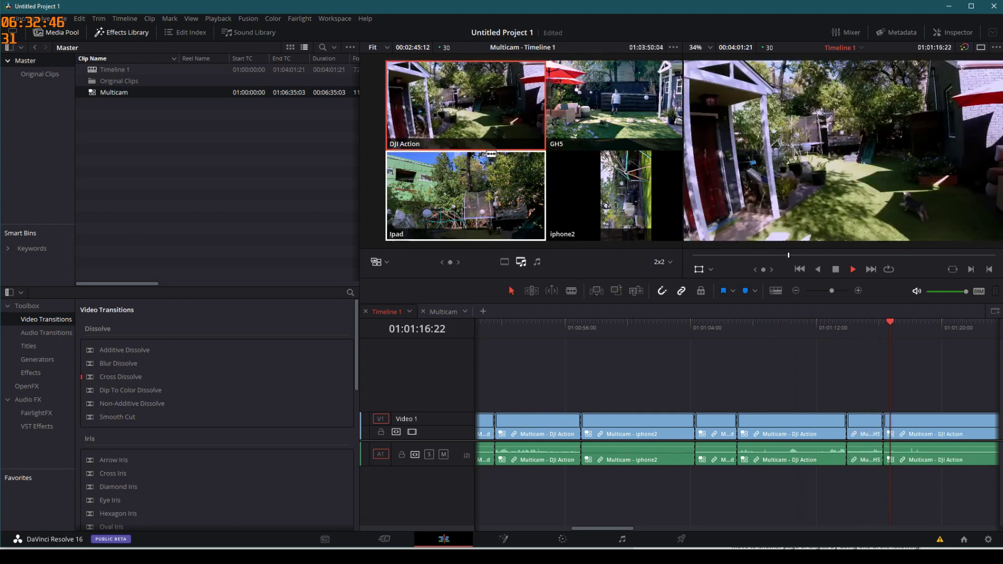
left_click(597, 178)
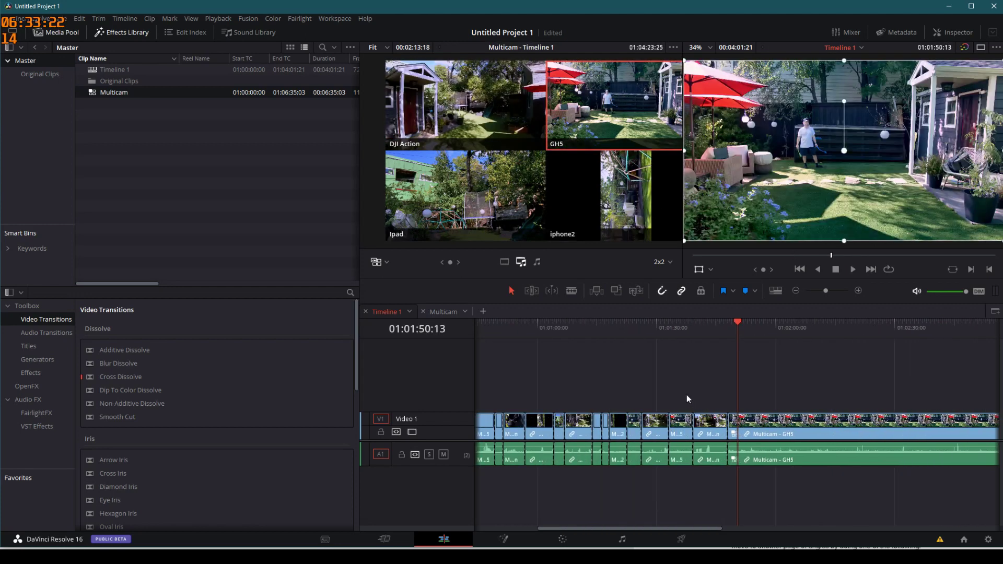
Step: Zoom out, return the playhead to 01:00:23:06, zoom in, and stop playback on an iphone2 cut
key("alt+space")
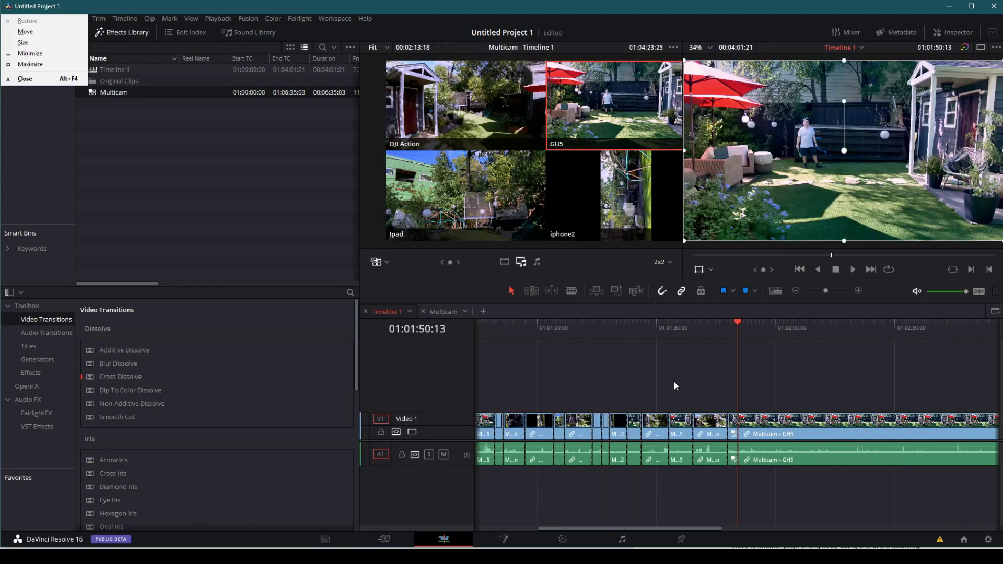
key("Escape")
scroll(659, 393, "down", 3)
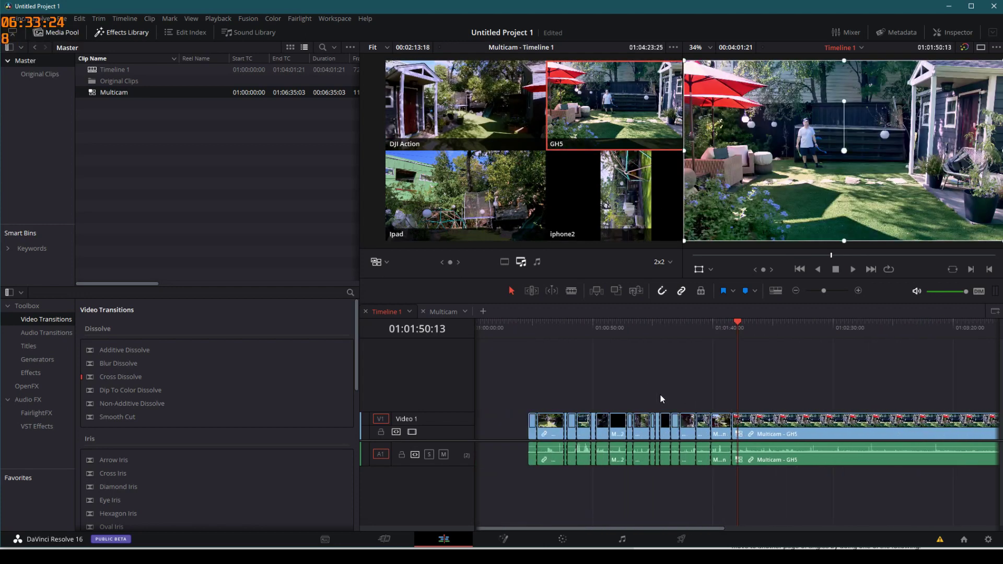
left_click_drag(738, 321, 492, 323)
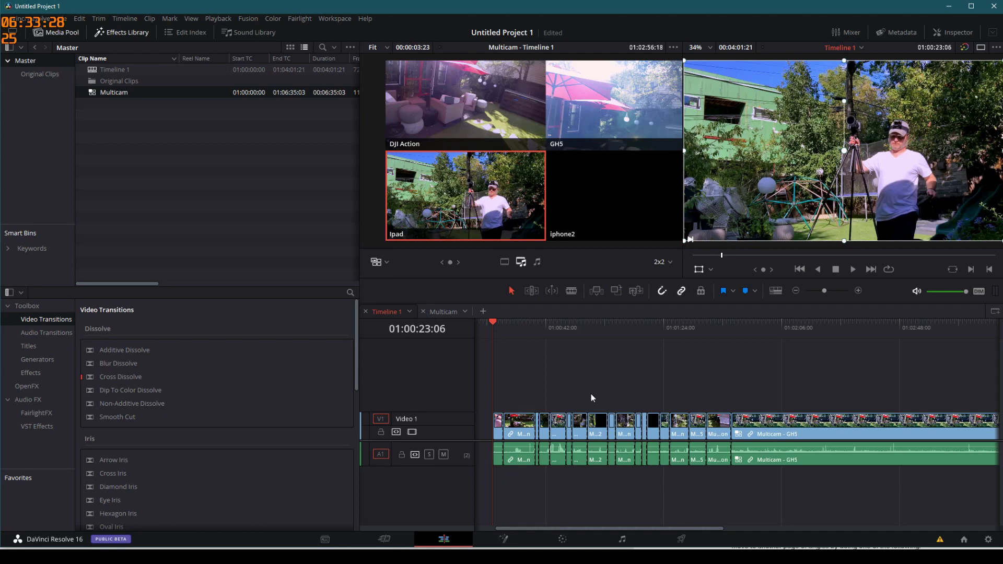
scroll(591, 394, "up", 3)
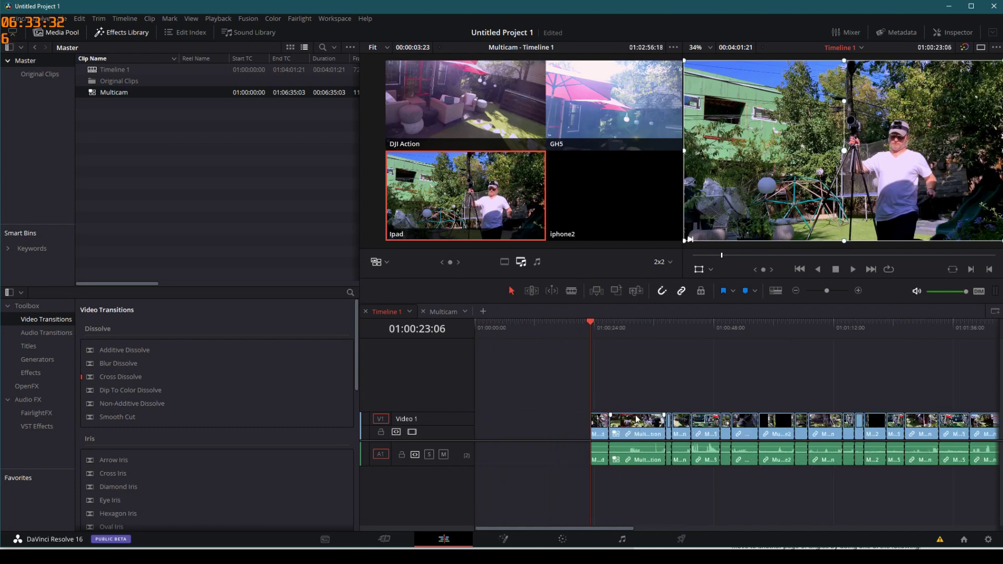
scroll(640, 393, "up", 3)
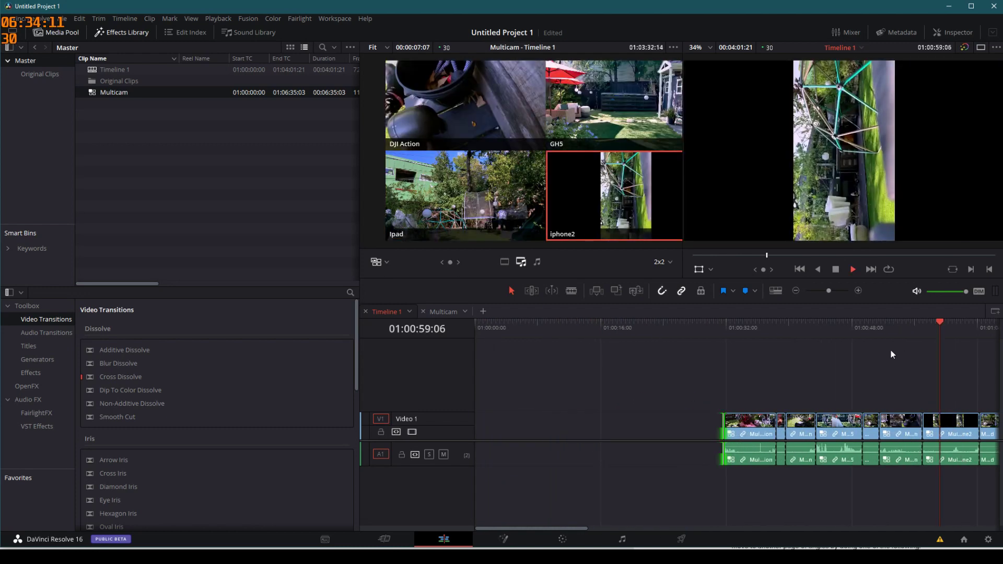
key("space")
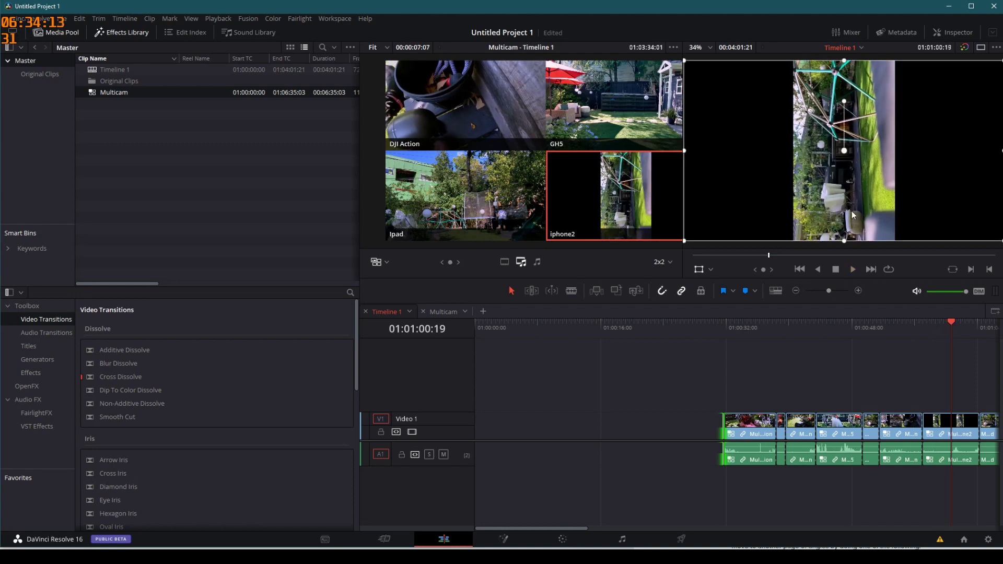
right_click(118, 89)
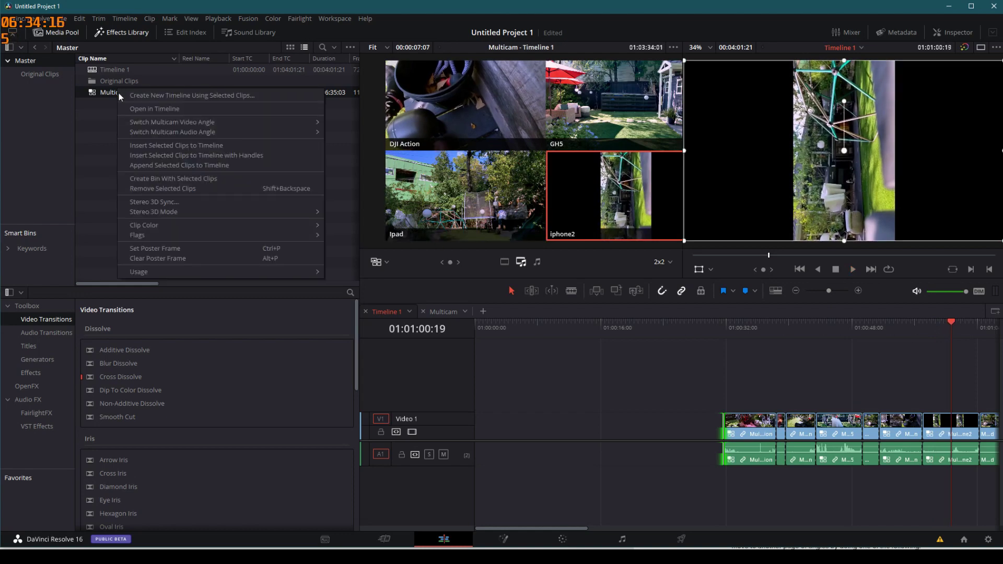
Step: Open the Multicam clip's stacked timeline, park on an iphone2 frame, and show its Inspector transform
left_click(124, 107)
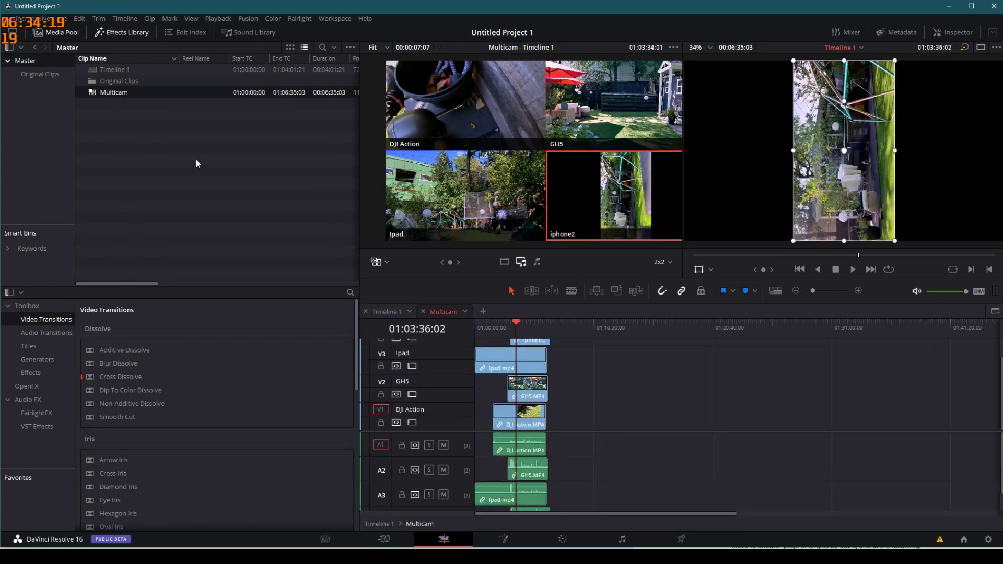
scroll(530, 413, "up", 1)
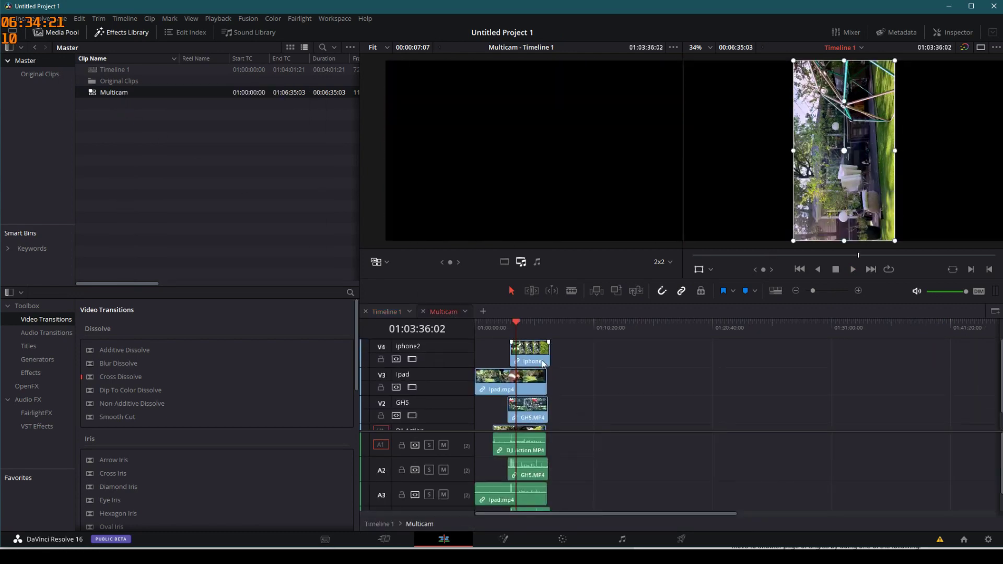
mouse_move(512, 323)
left_mouse_down()
mouse_move(541, 322)
mouse_move(515, 325)
mouse_move(525, 325)
left_mouse_up()
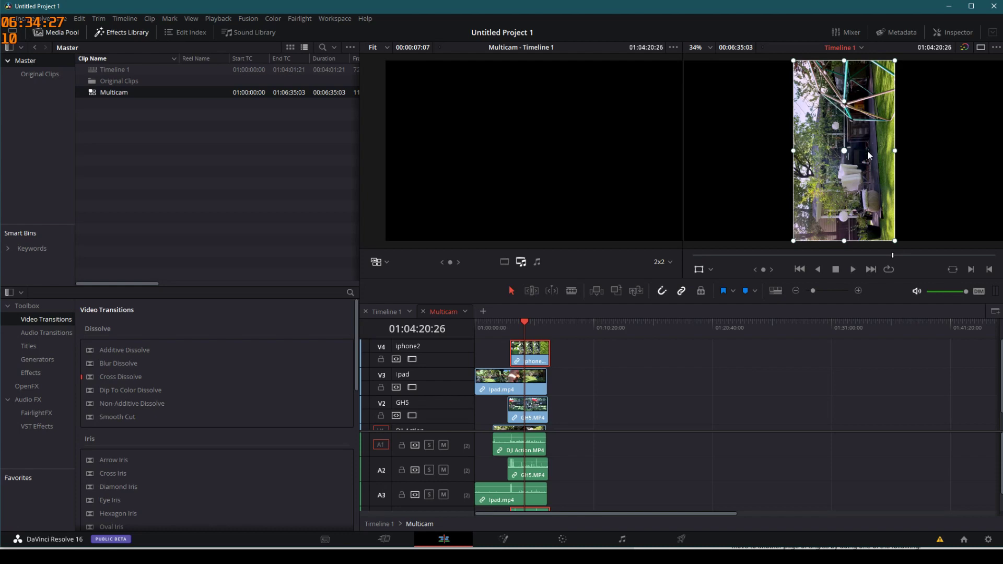
left_click(954, 33)
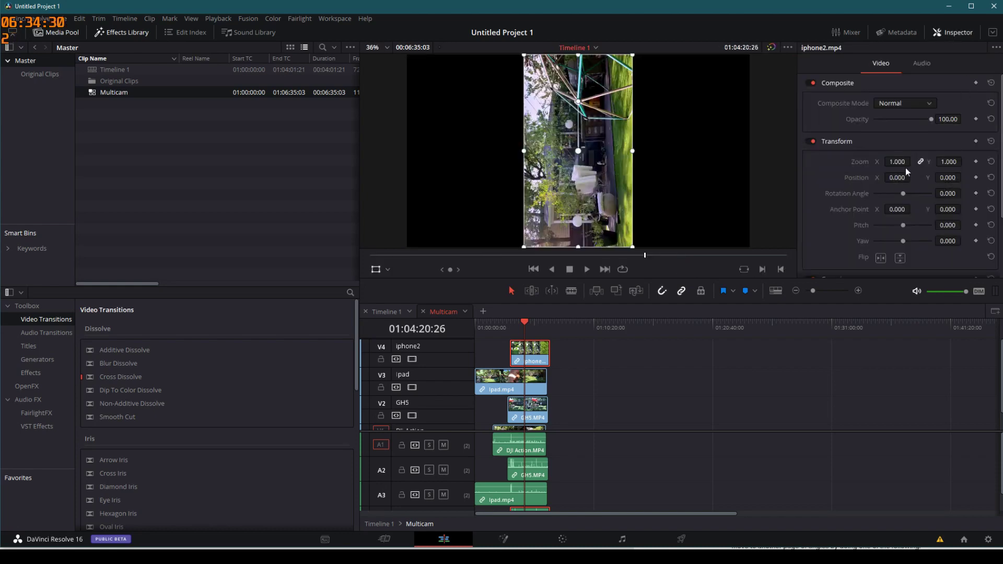
Step: Set the iphone2 clip's zoom to 1.8 with -90° rotation, then go back to Timeline 1
type("1.8")
key("Return")
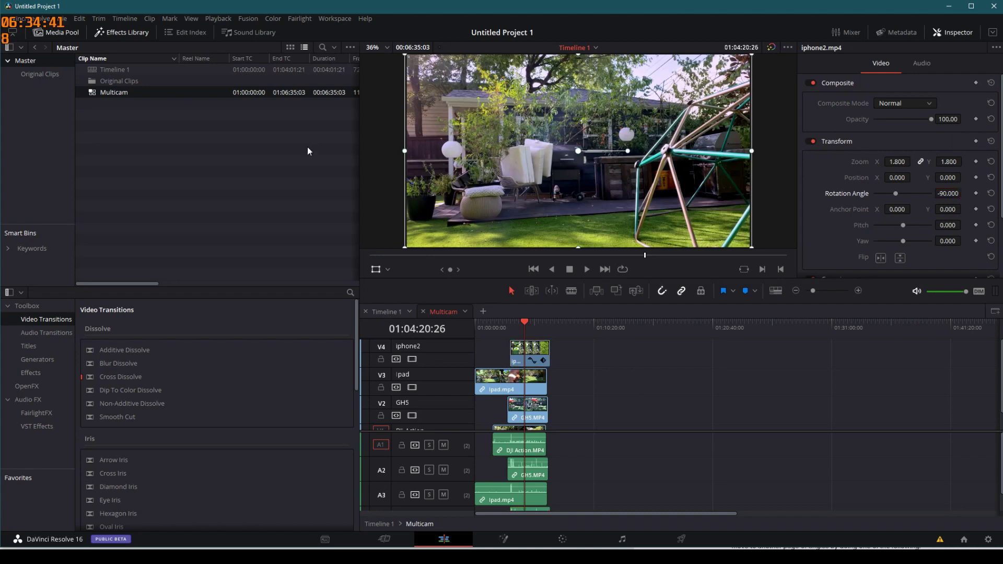
left_click(387, 314)
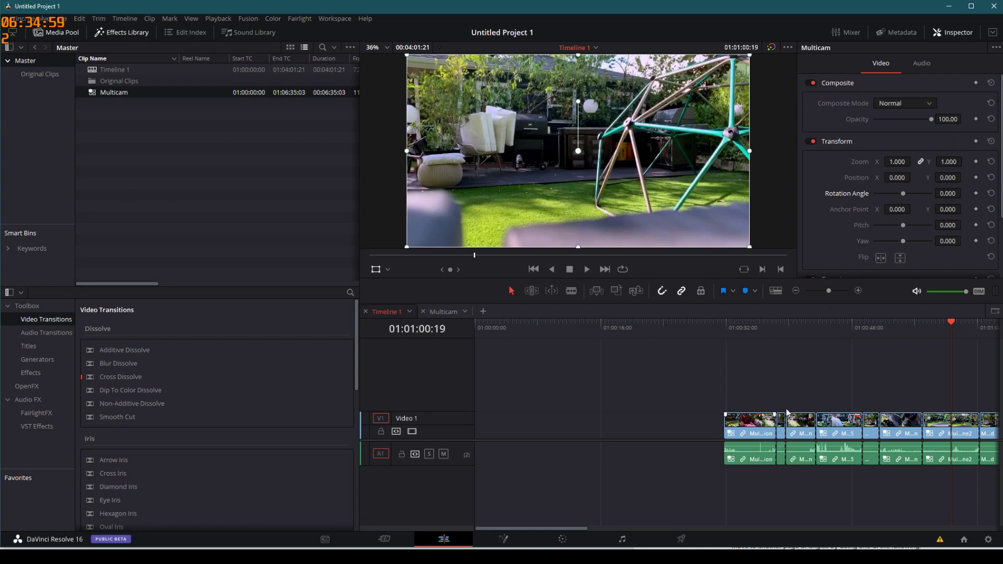
left_click(450, 312)
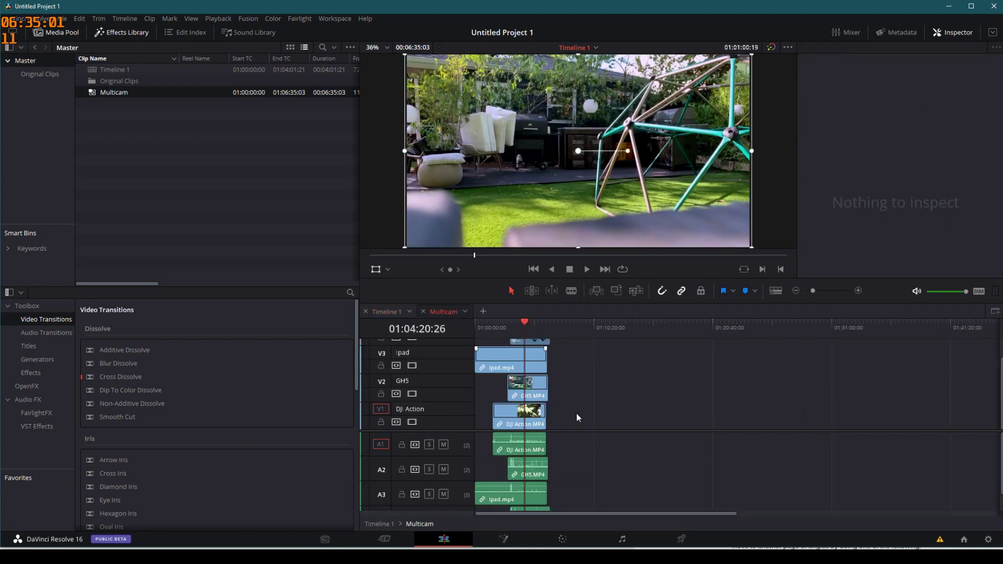
left_click(383, 312)
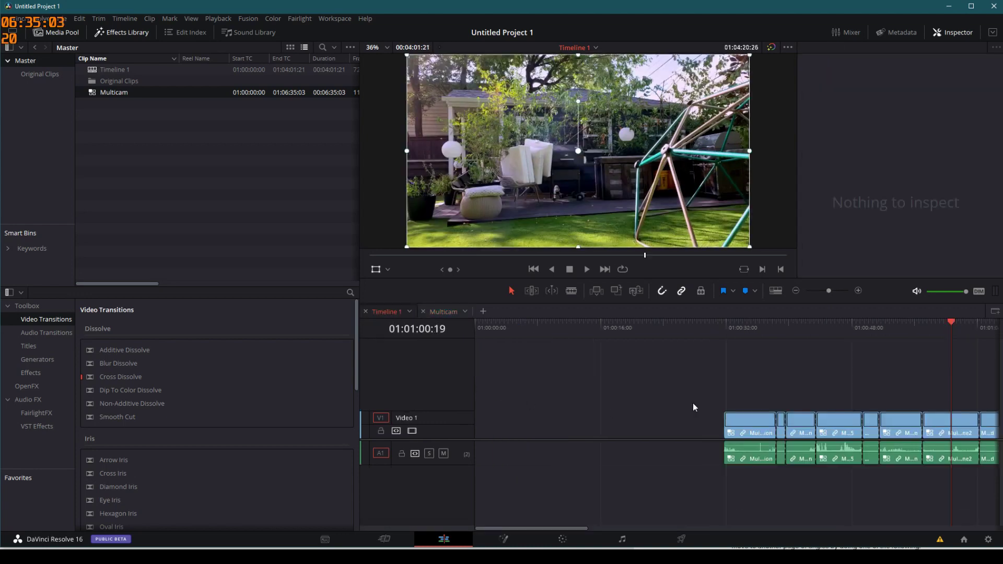
left_click(769, 424)
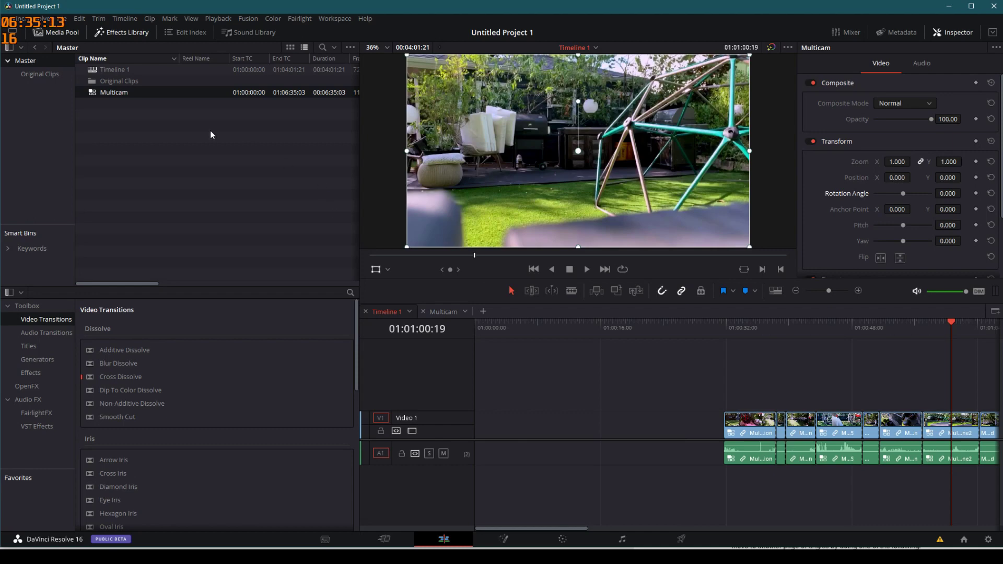
right_click(118, 90)
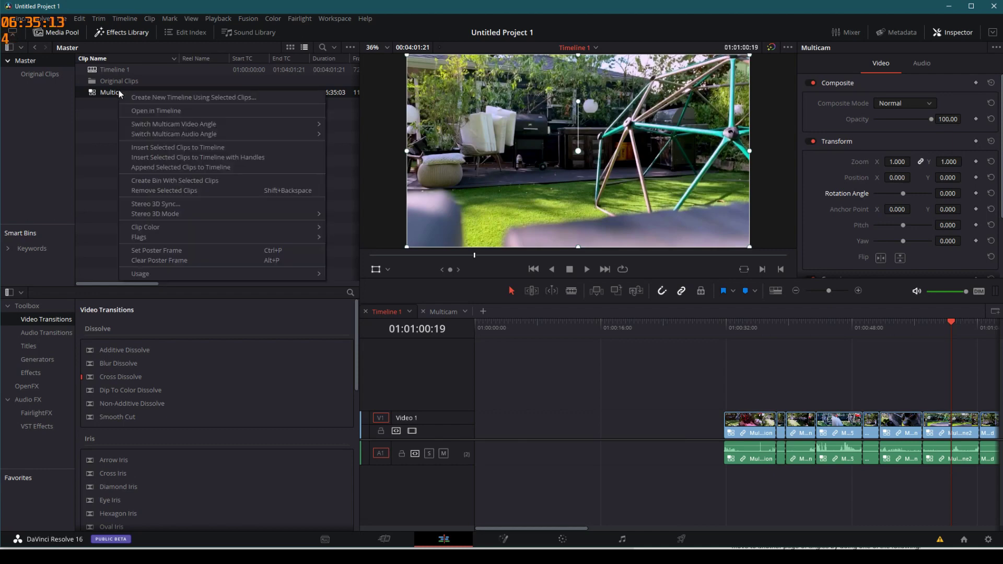
left_click(114, 118)
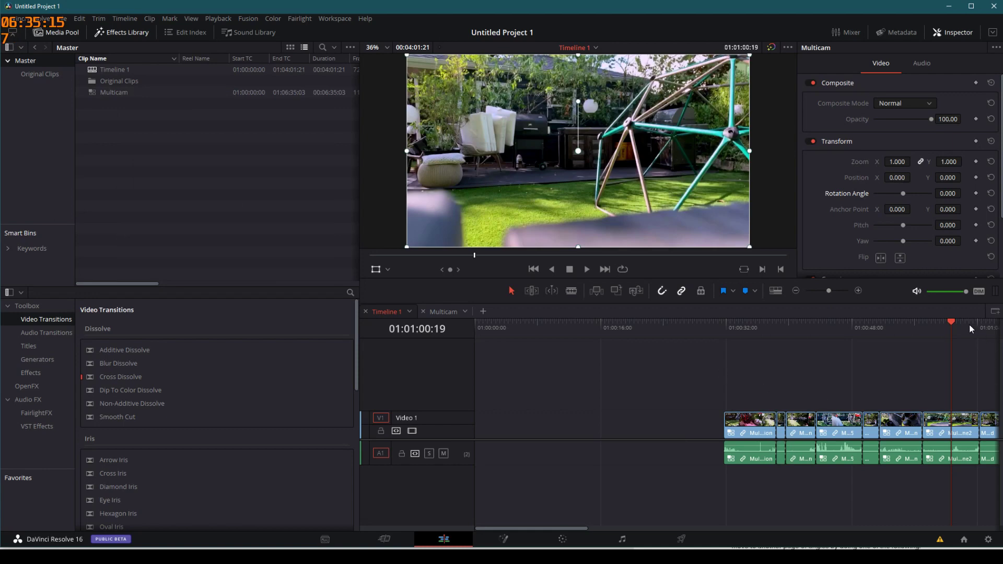
mouse_move(953, 324)
left_mouse_down()
mouse_move(738, 324)
mouse_move(959, 322)
left_mouse_up()
Step: Play Timeline 1 through to about 01:01:40 to watch the rotated iphone2 cuts
key("space")
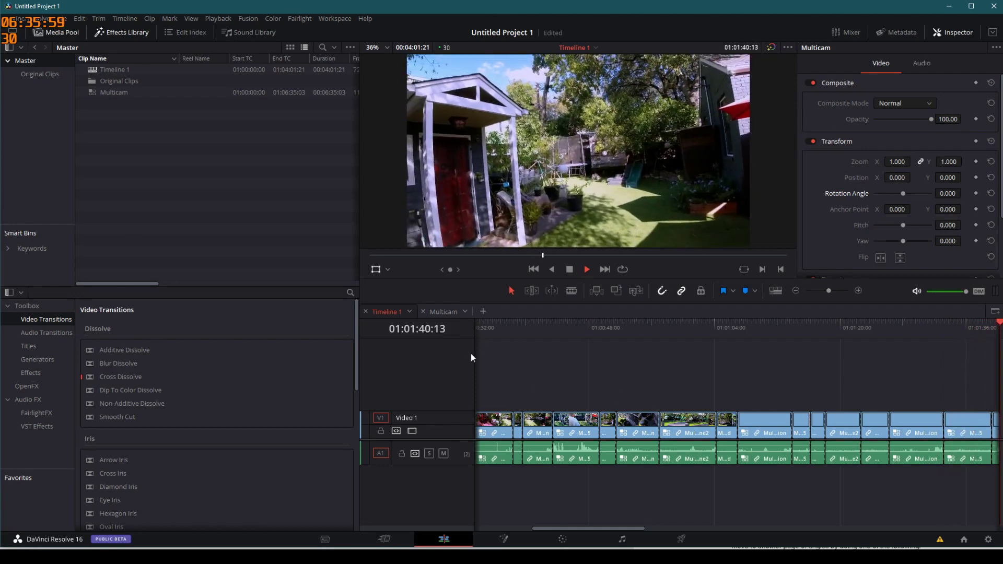
Step: Stop playback and compare the Multicam and Timeline 1 tabs to verify the iphone2 transform, ending on Timeline 1
key("space")
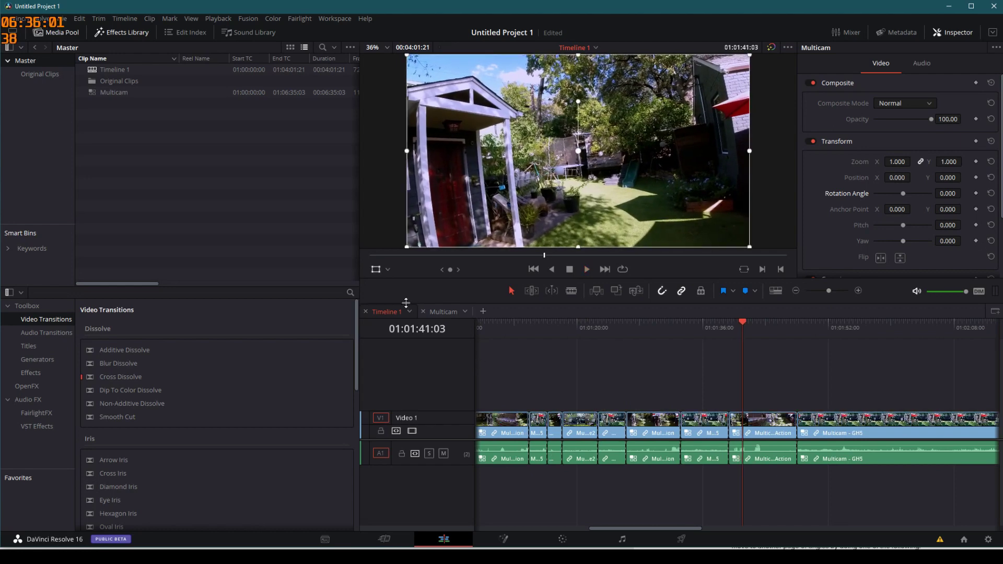
left_click(441, 310)
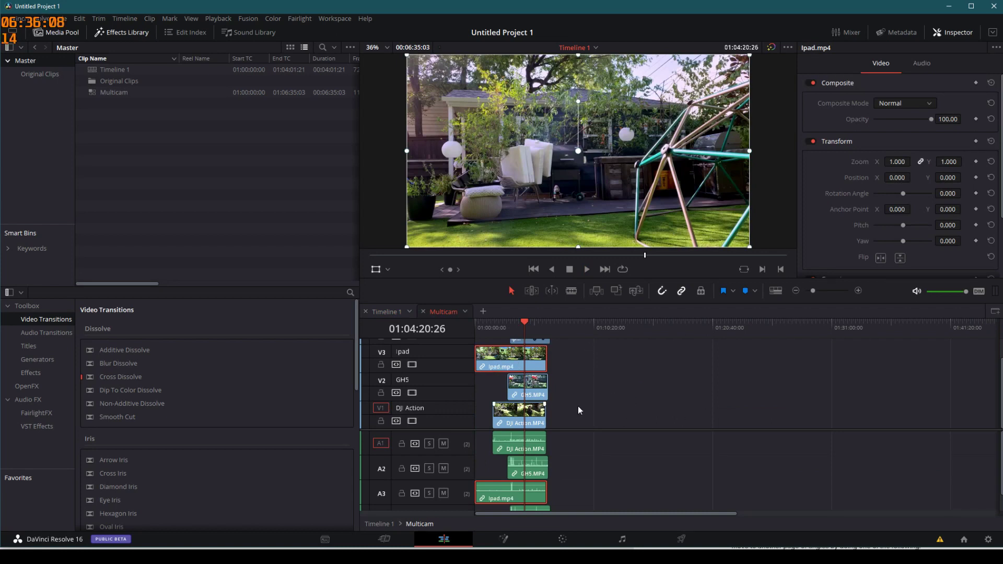
left_click(385, 312)
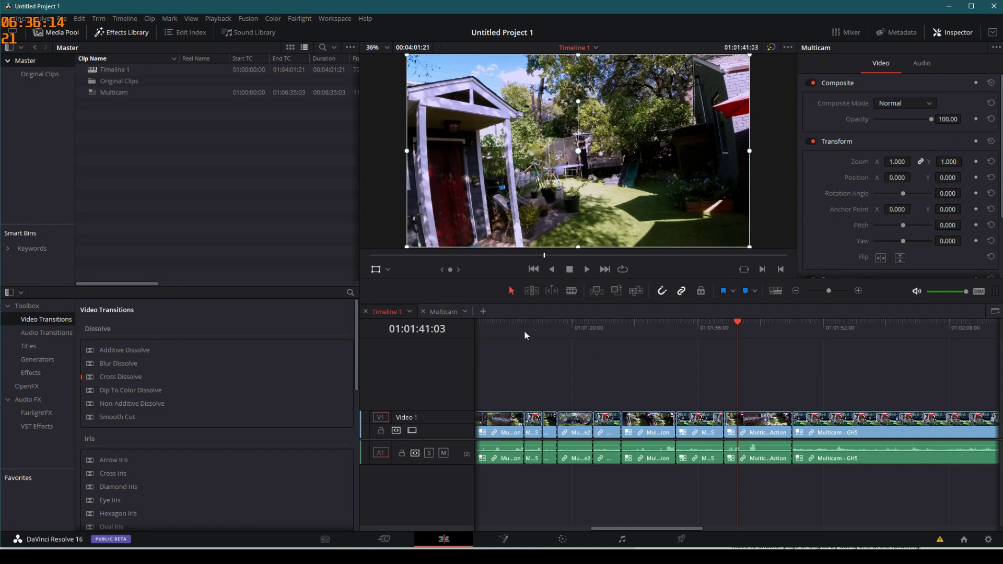
left_click(446, 312)
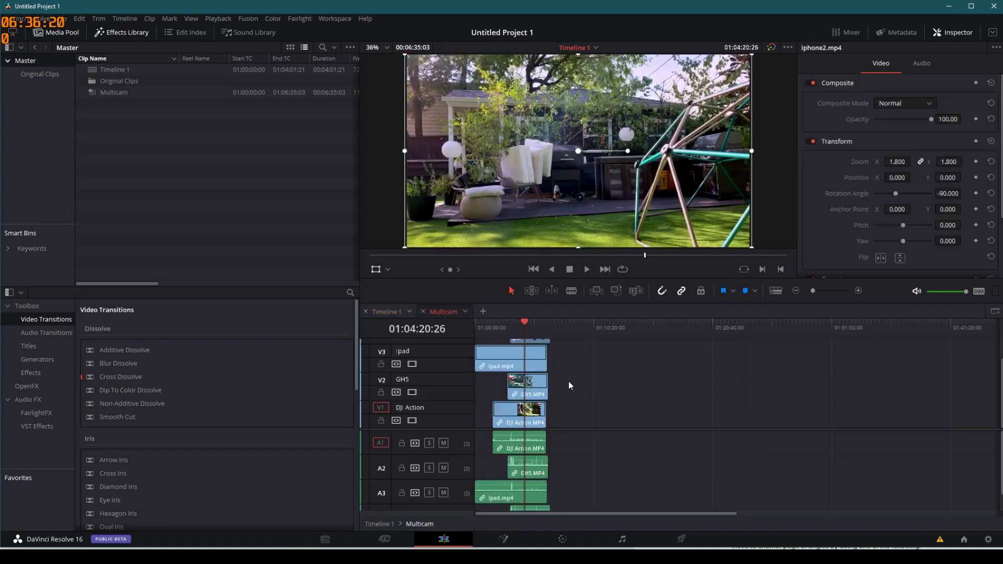
left_click(386, 312)
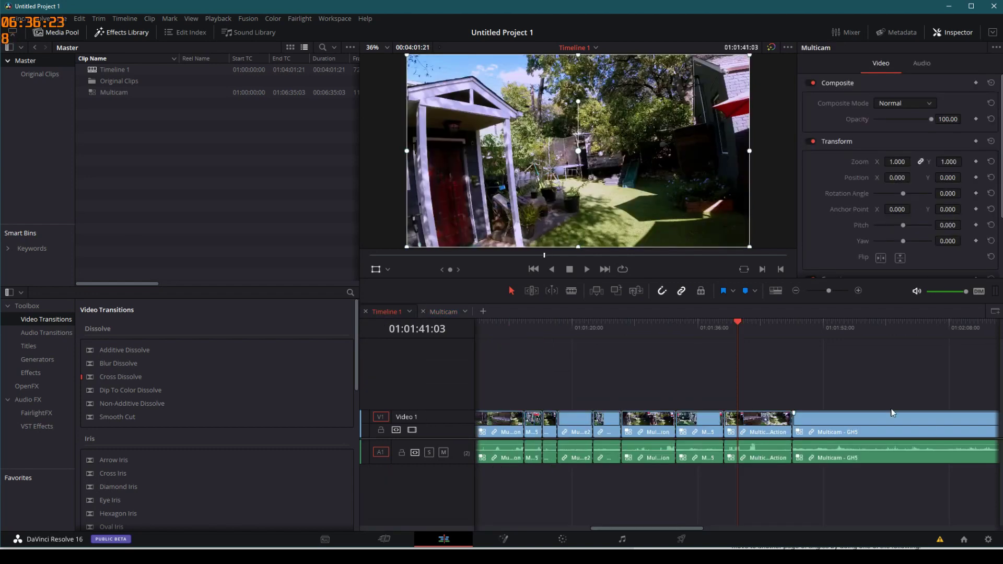